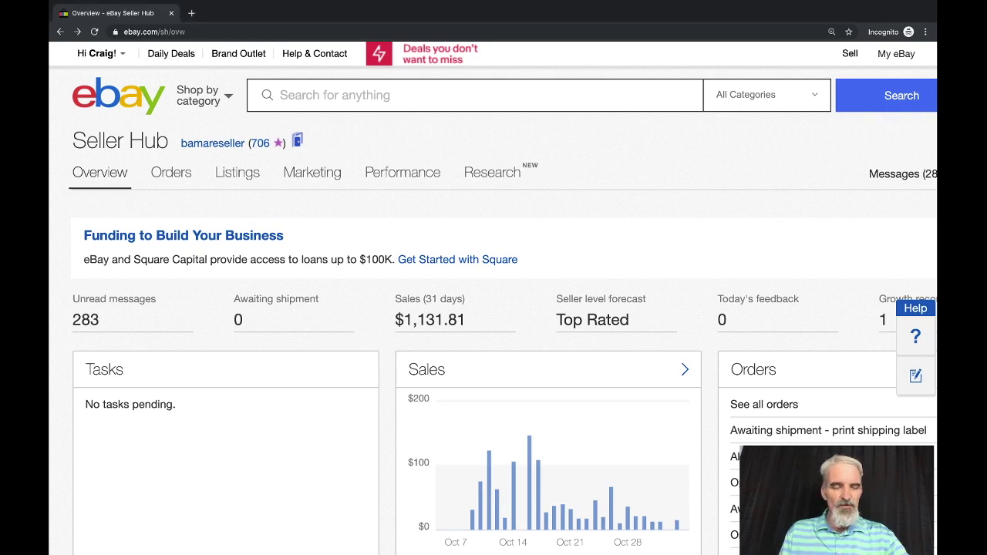
Open the active listings in Seller Hub and go from there to the Business Policies settings page.
key("Tab")
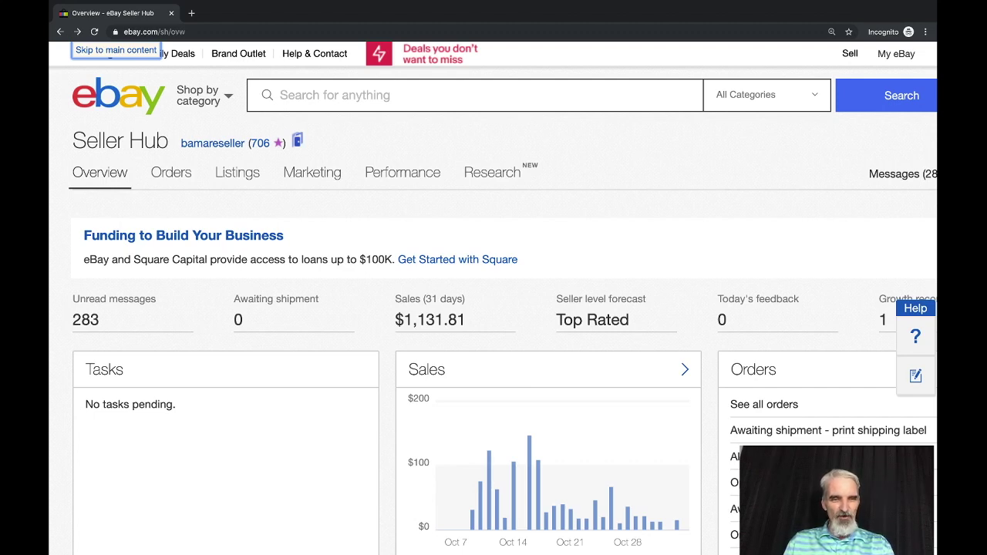
mouse_move(248, 173)
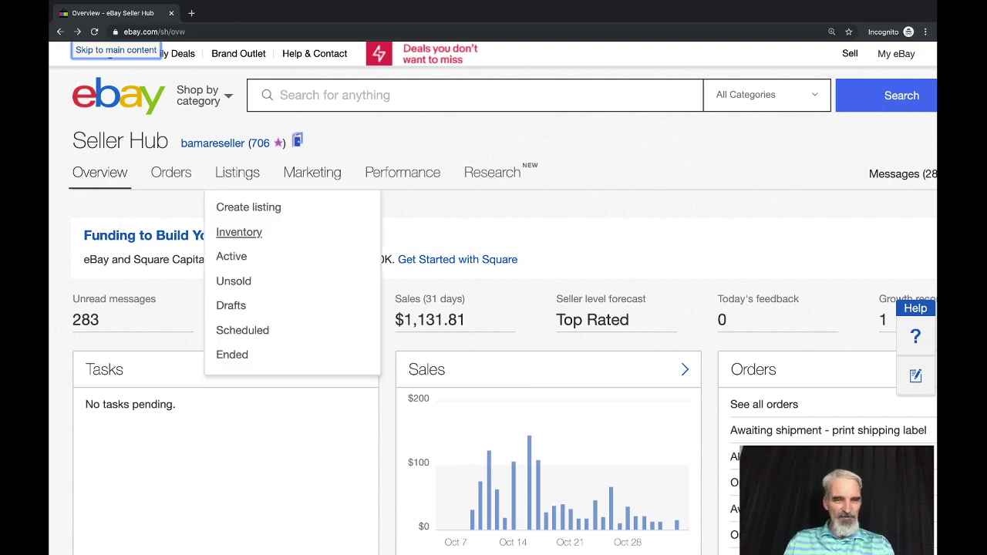
left_click(232, 256)
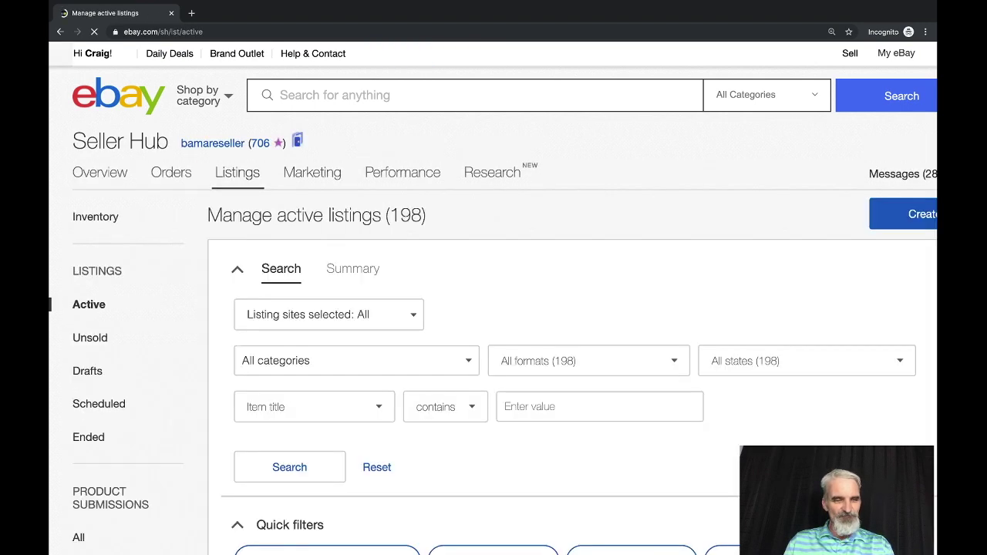
scroll(494, 309, "down", 5)
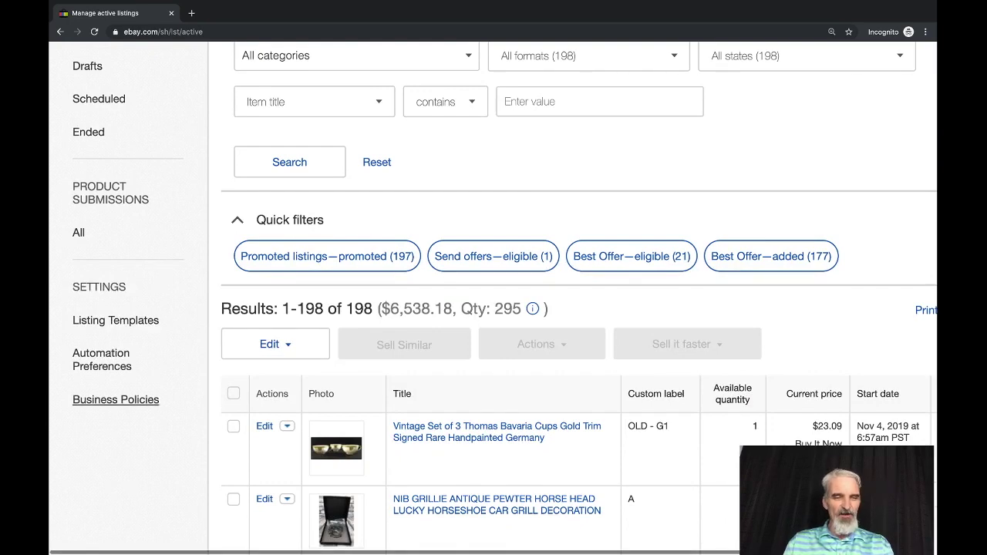
scroll(116, 399, "down", 1)
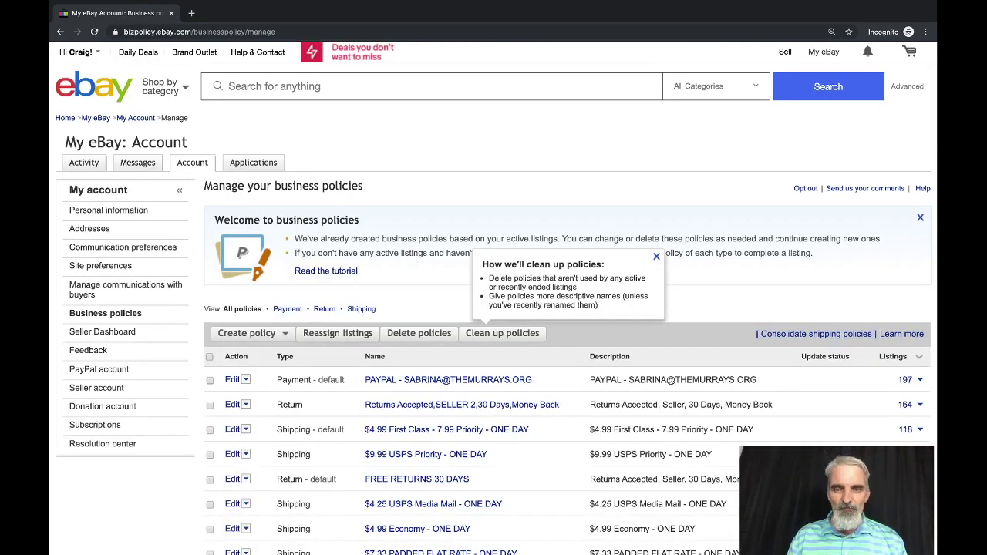
Look through the list of all business policies and filter it to payment policies only.
scroll(494, 308, "down", 3)
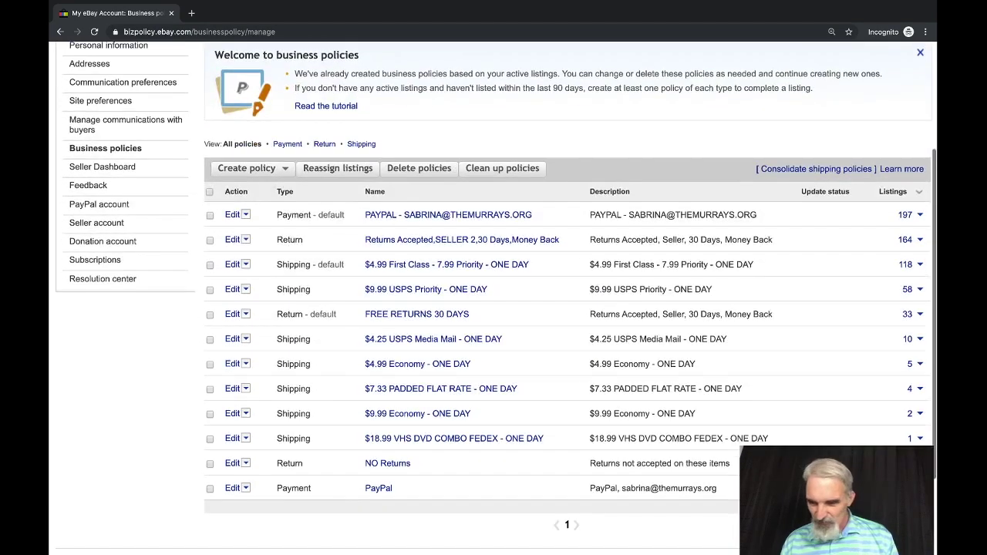
scroll(493, 309, "up", 1)
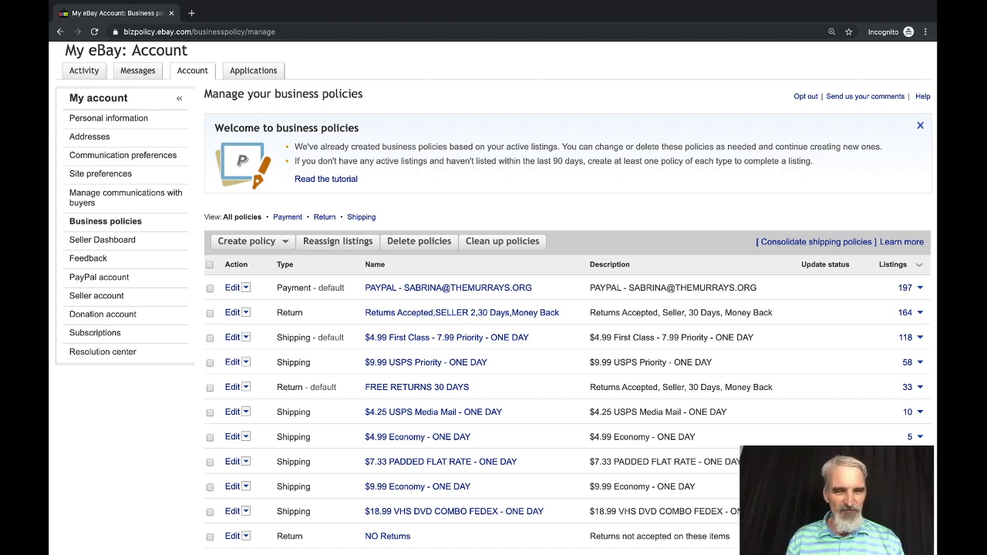
left_click(287, 217)
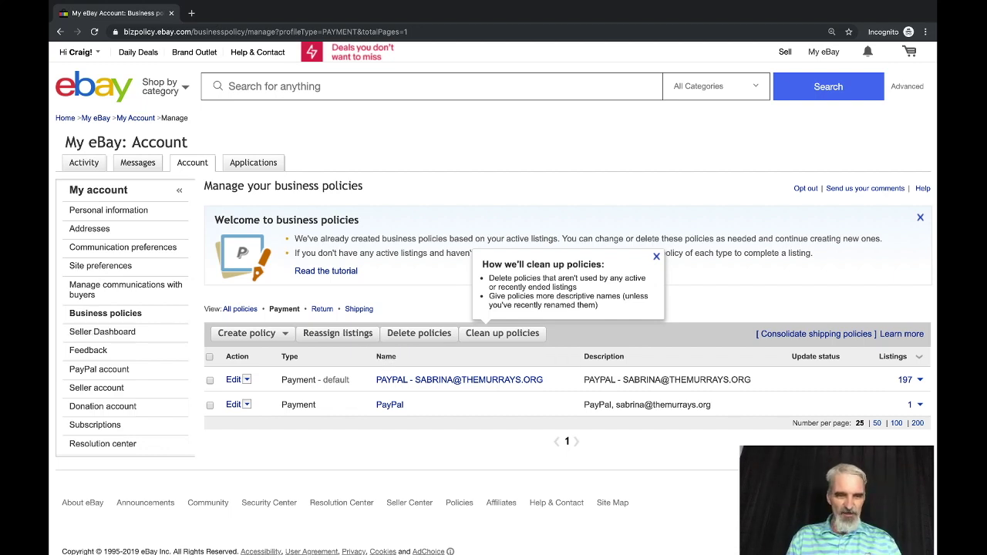
Start creating a new payment policy and look over the fields and payment methods in its form.
left_click(247, 334)
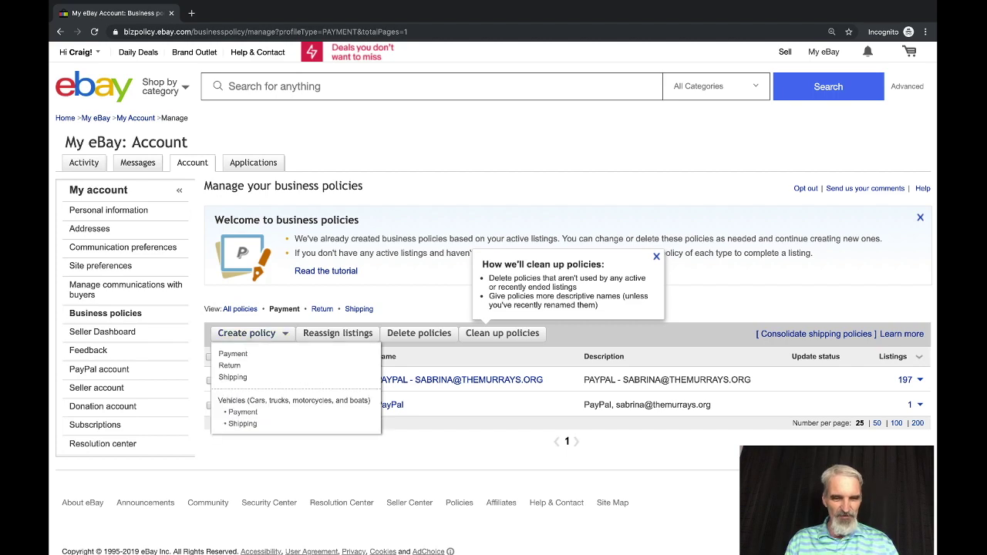
left_click(233, 354)
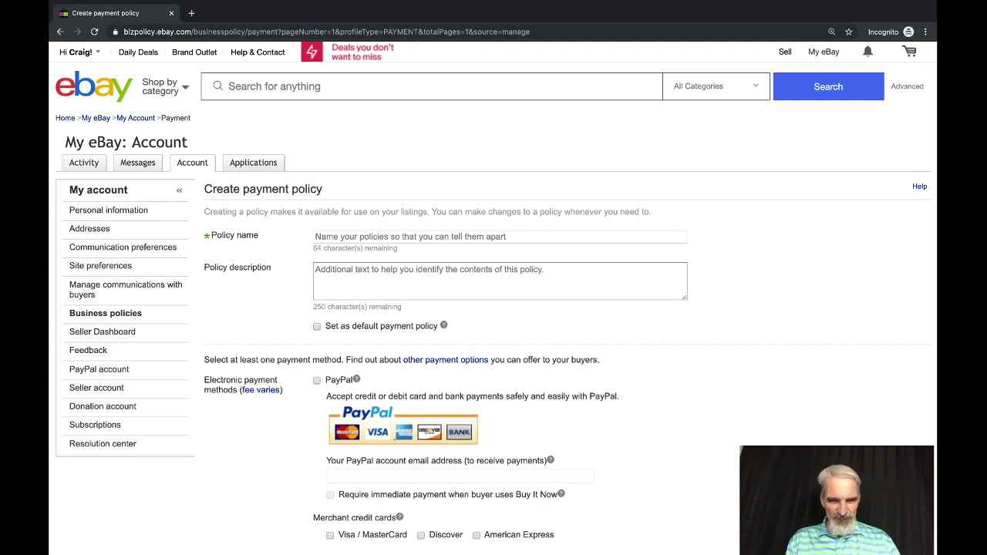
scroll(494, 298, "down", 3)
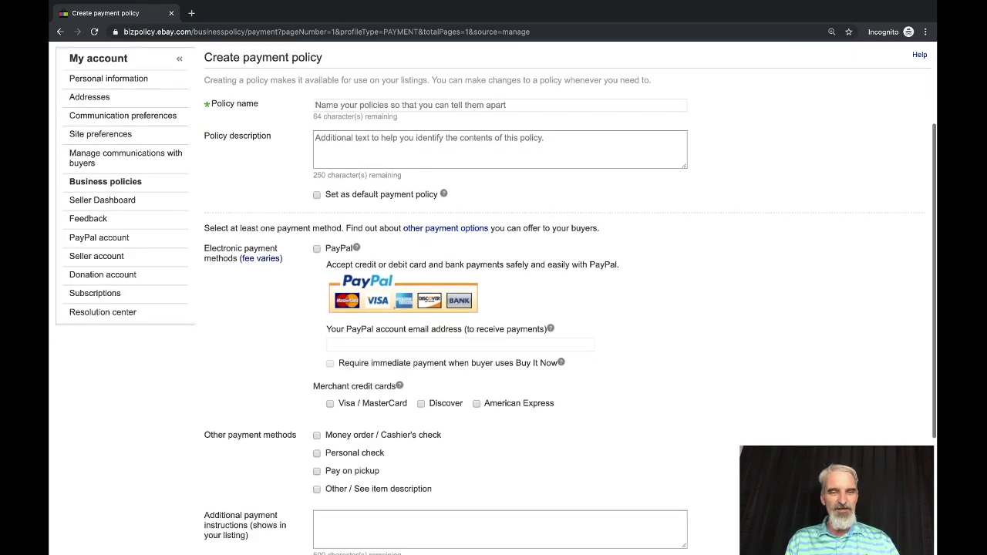
scroll(493, 299, "down", 1)
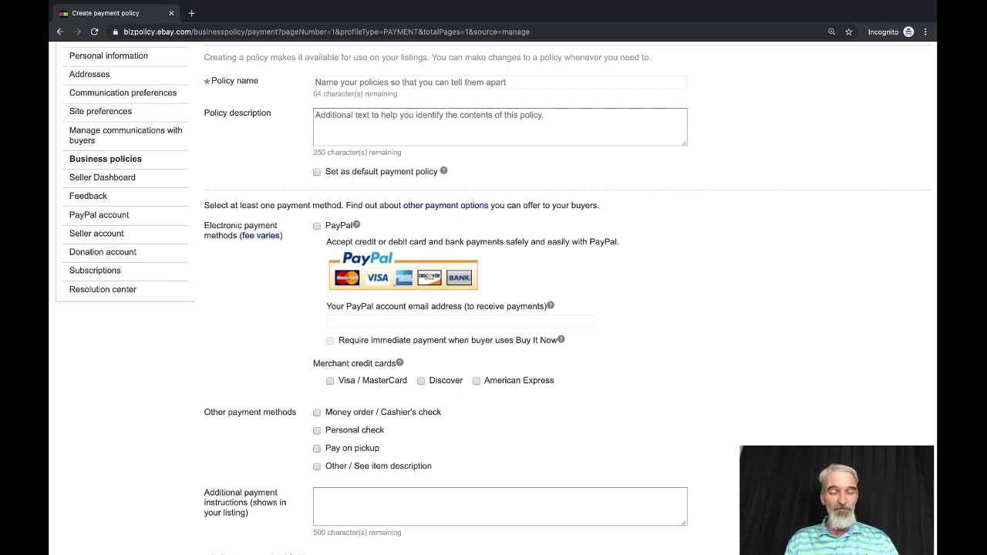
scroll(494, 299, "up", 2)
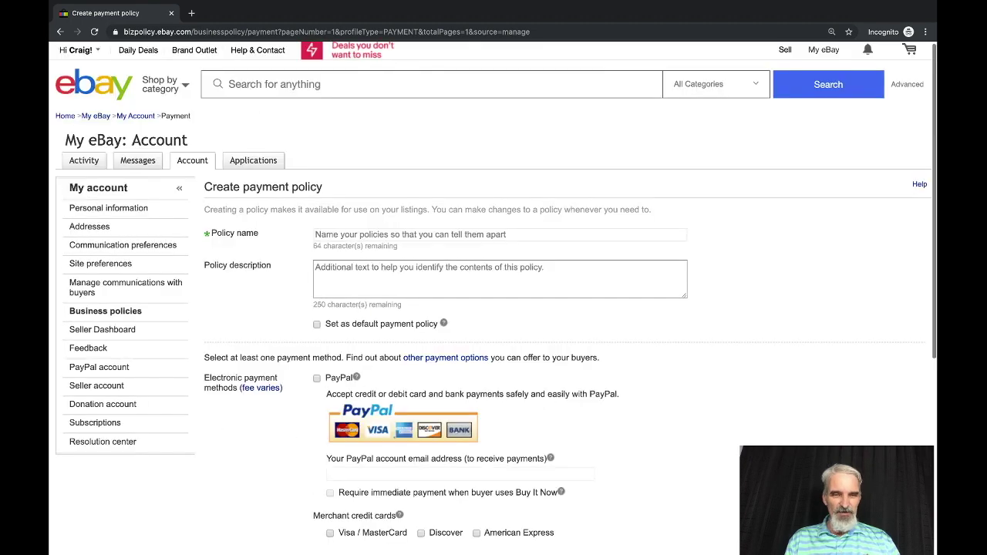
Name the new payment policy with the seller's first name followed by "Paypal".
left_click(316, 235)
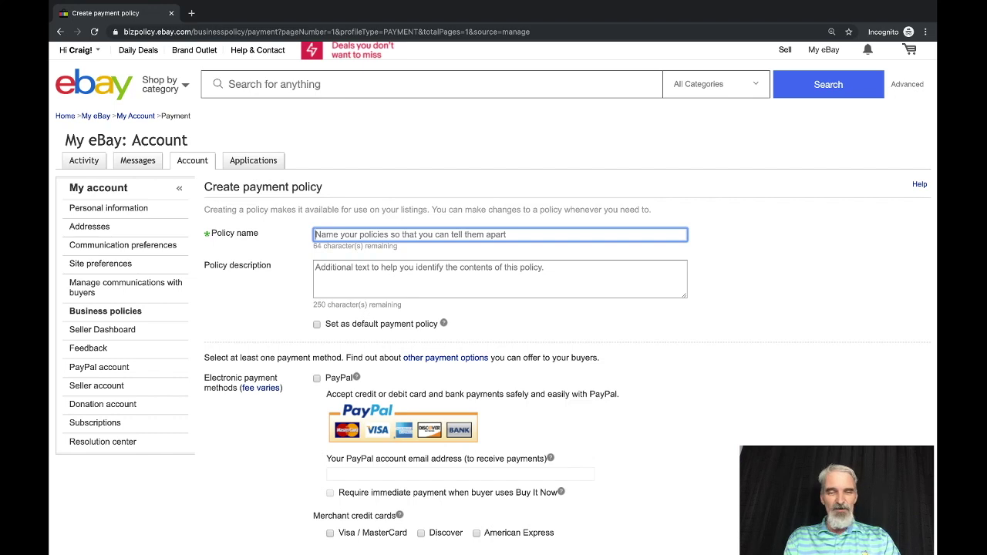
type("Cappy")
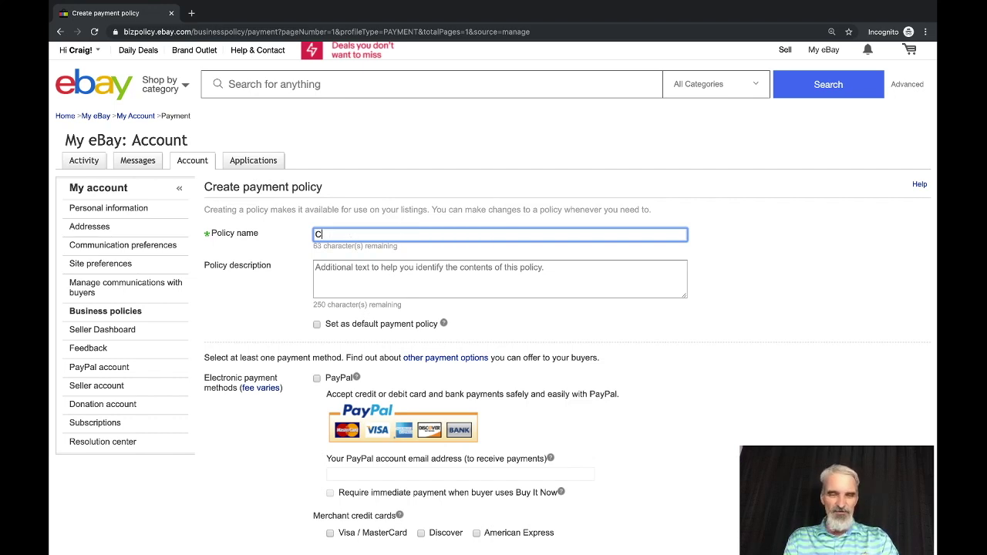
key("BackSpace")
key("BackSpace")
key("BackSpace")
key("BackSpace")
type("ra")
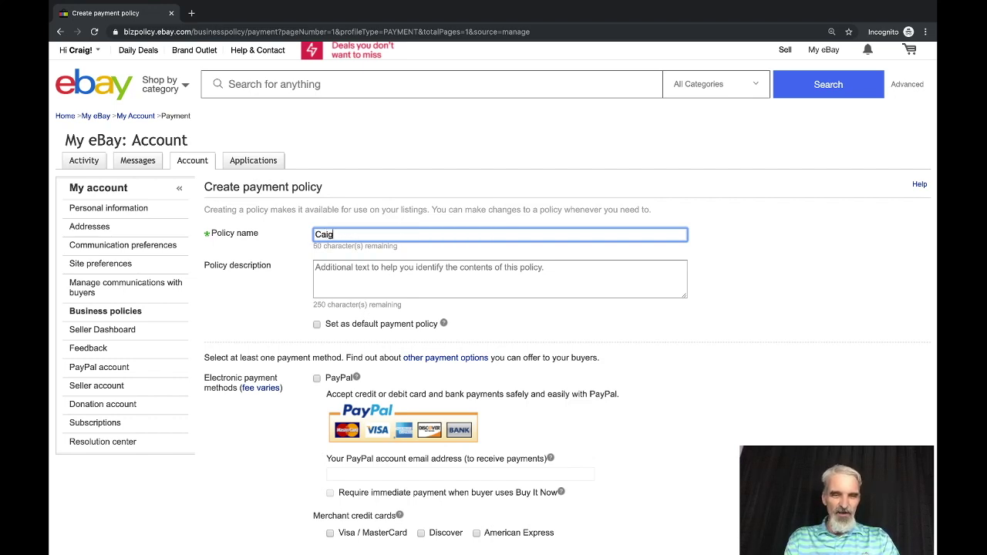
key("BackSpace")
key("BackSpace")
type("r")
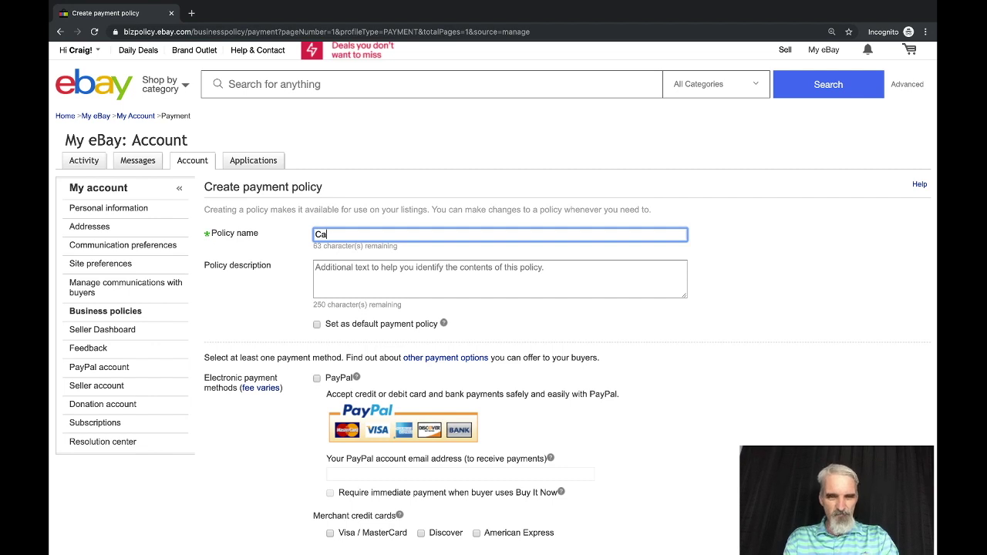
key("BackSpace")
type("raigsPa")
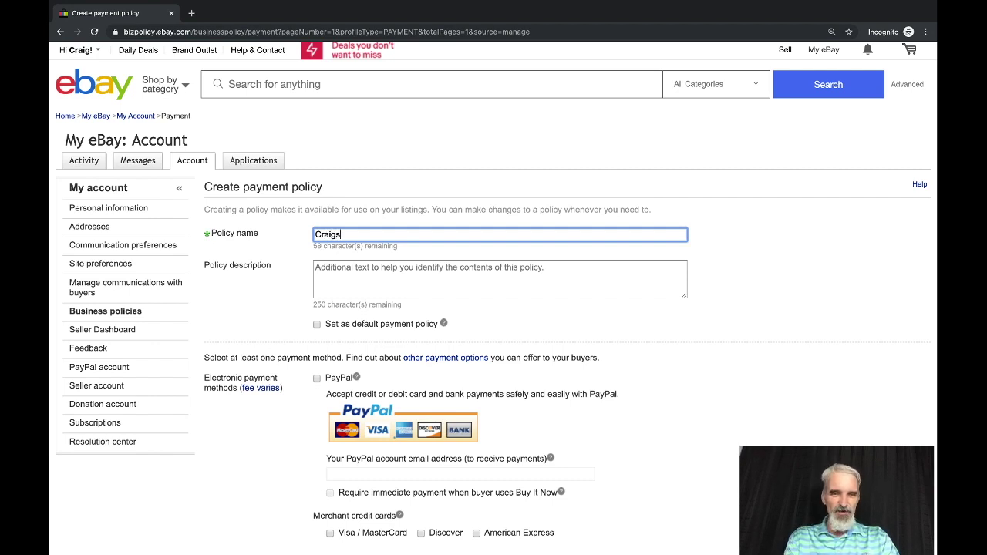
key("BackSpace")
key("BackSpace")
type("Paypal")
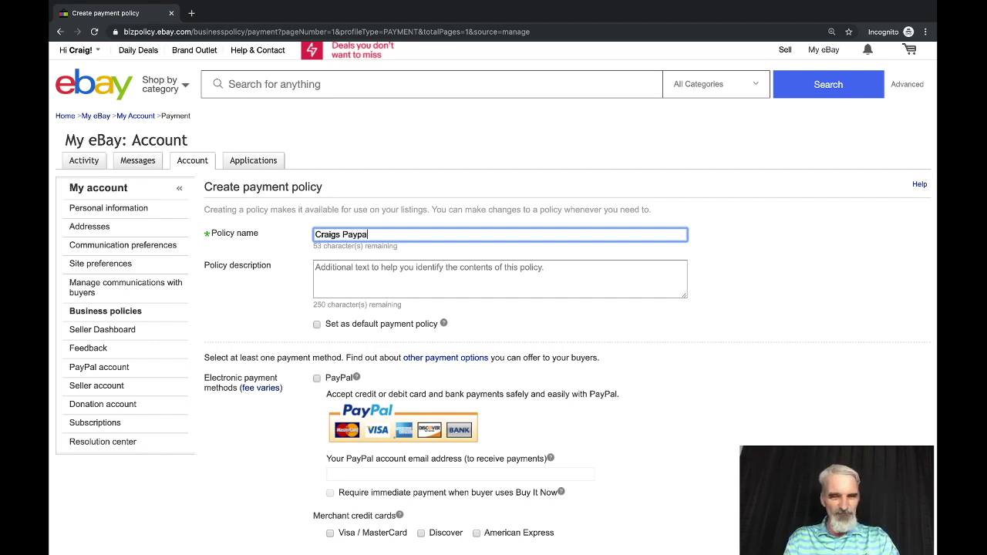
Copy the policy name into the policy description.
left_click(315, 267)
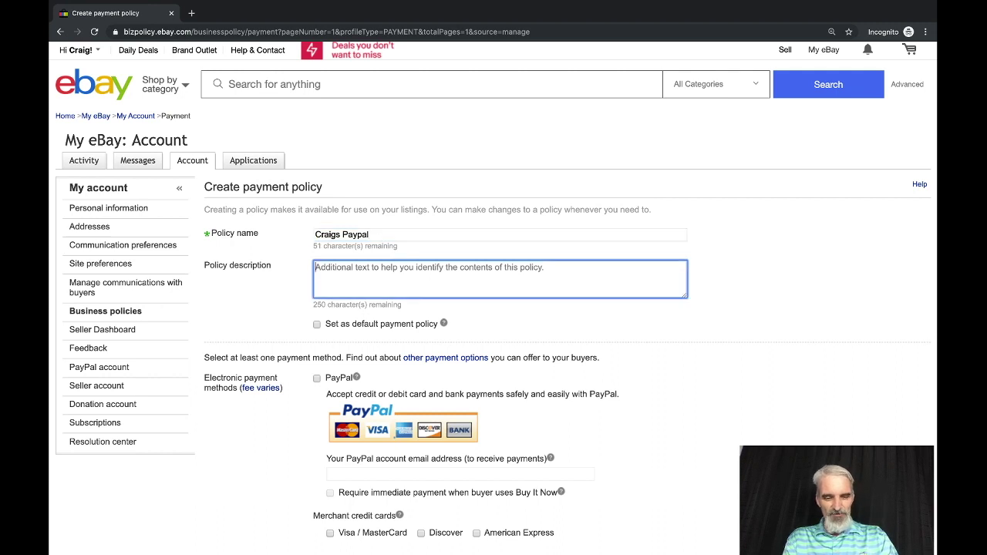
key("shift+Tab")
key("ctrl+c")
key("Tab")
key("Tab")
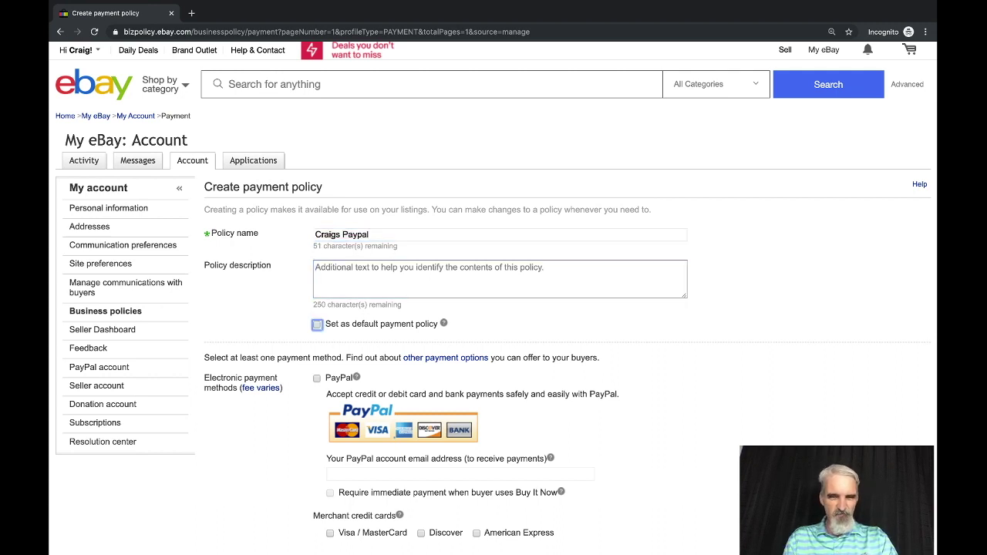
key("shift+Tab")
key("ctrl+v")
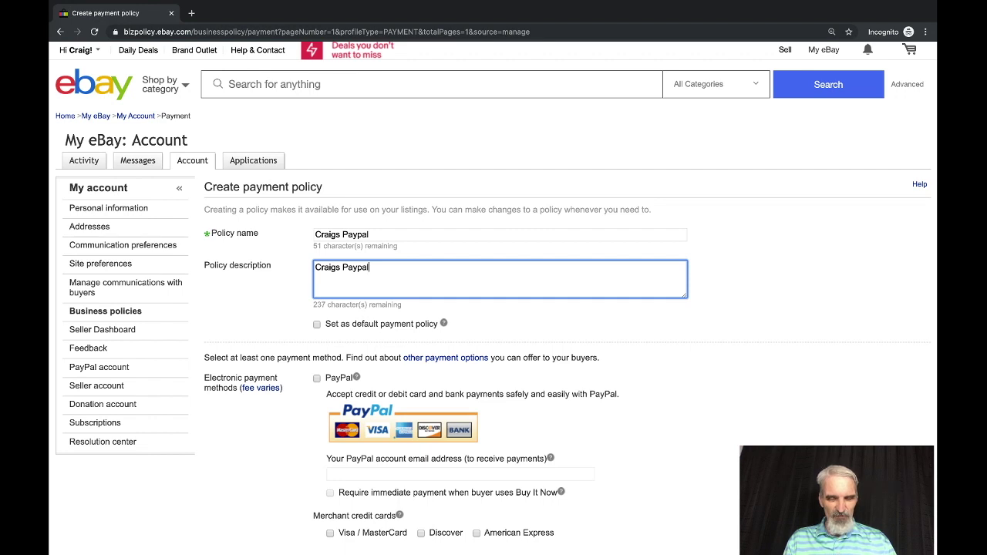
Enable PayPal as the electronic payment method and fill in the PayPal account email address.
left_click(316, 378)
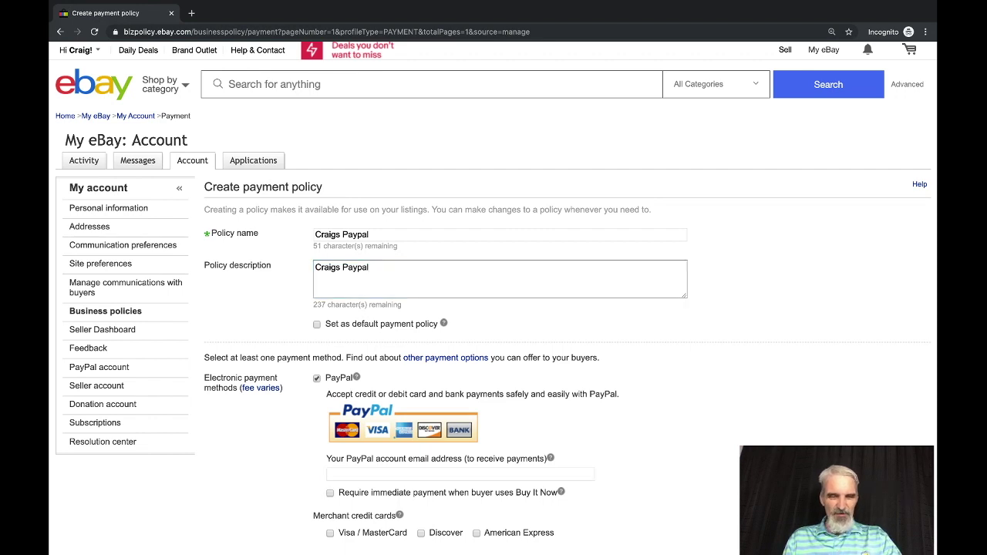
left_click(461, 474)
key("super+v")
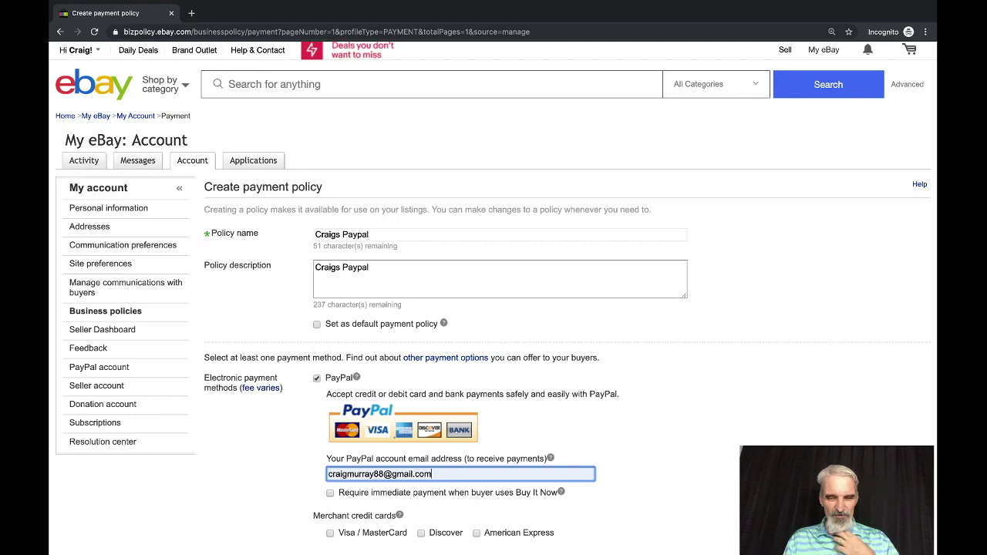
Read the help note on merchant credit cards and close it.
scroll(494, 309, "down", 2)
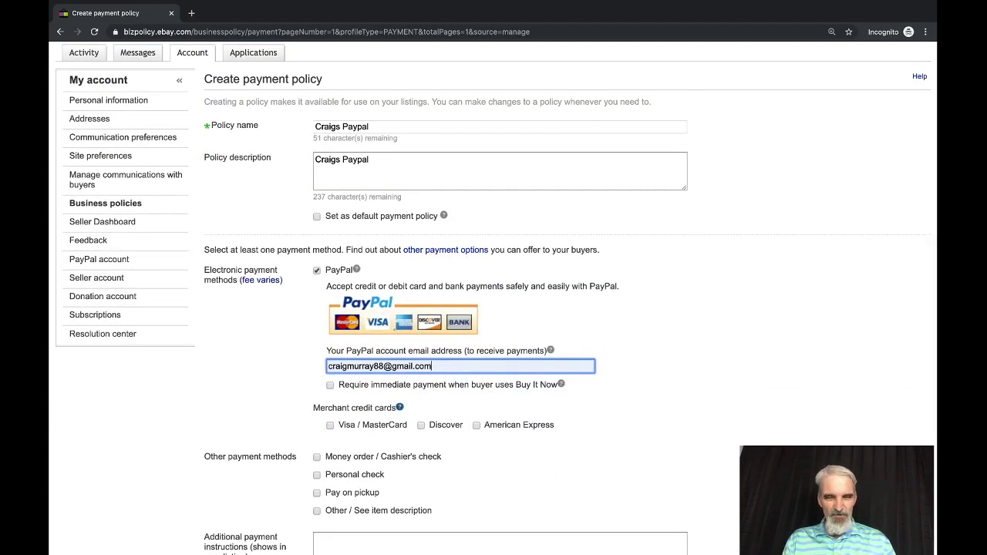
left_click(399, 407)
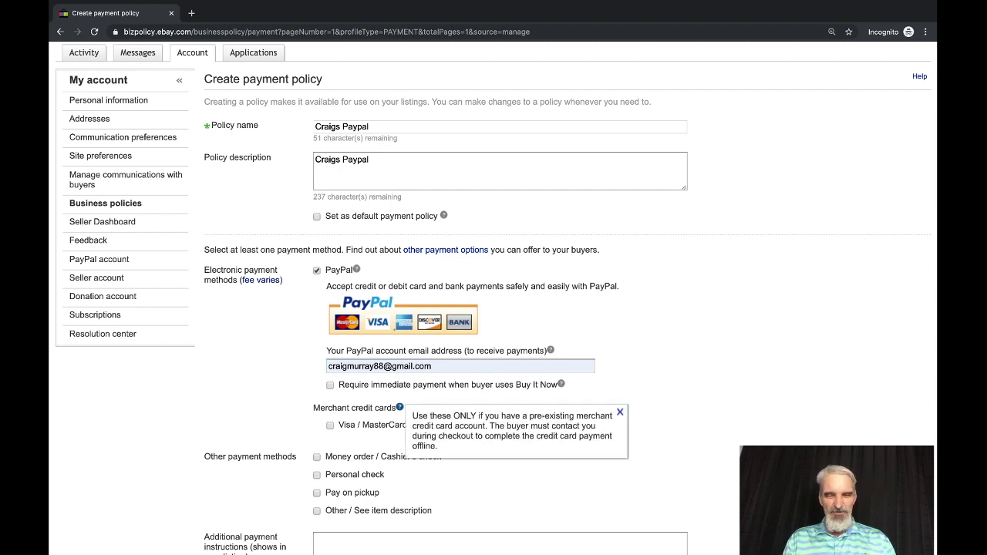
key("Escape")
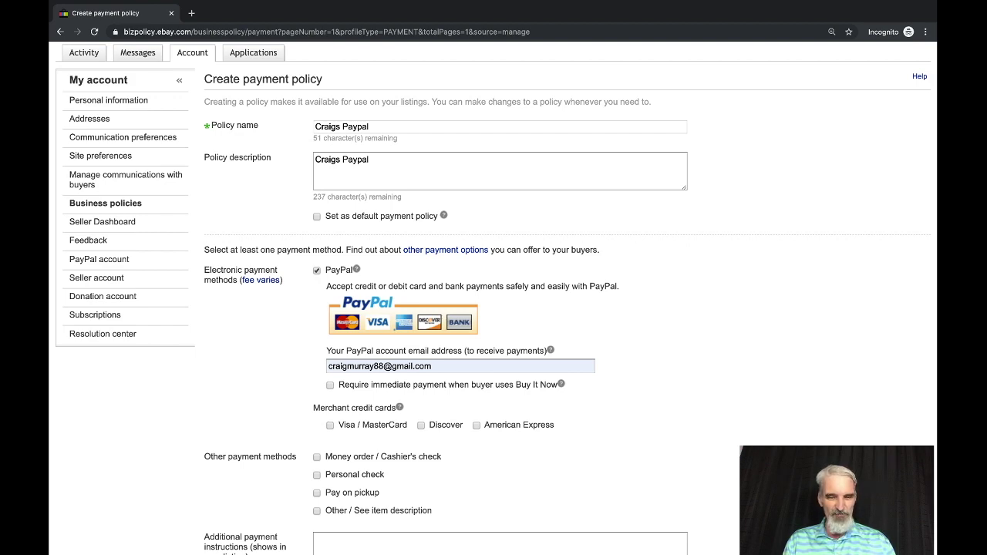
Check the remaining payment options and instructions in the form, and return to the payment policies without saving.
scroll(494, 308, "down", 4)
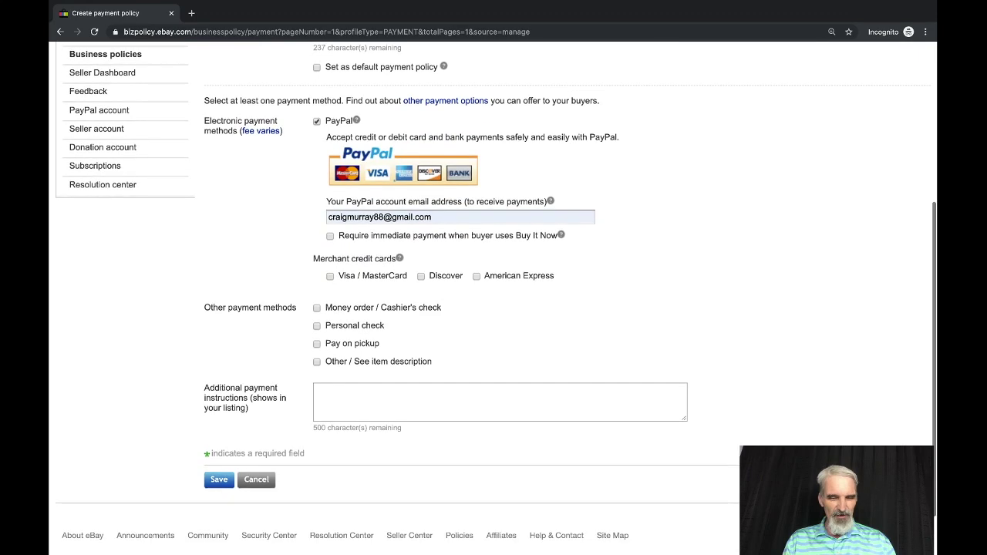
scroll(494, 308, "up", 3)
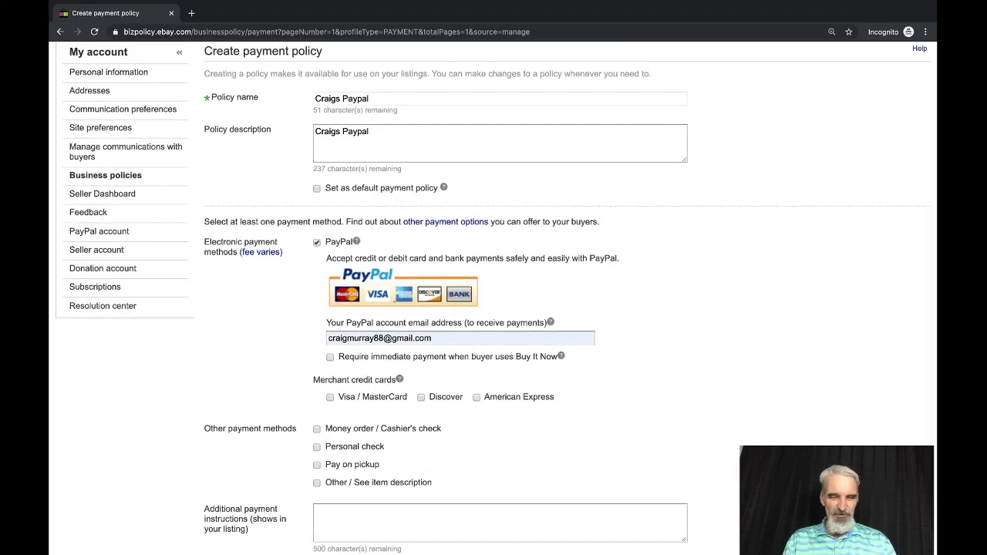
scroll(494, 309, "up", 1)
scroll(493, 308, "down", 3)
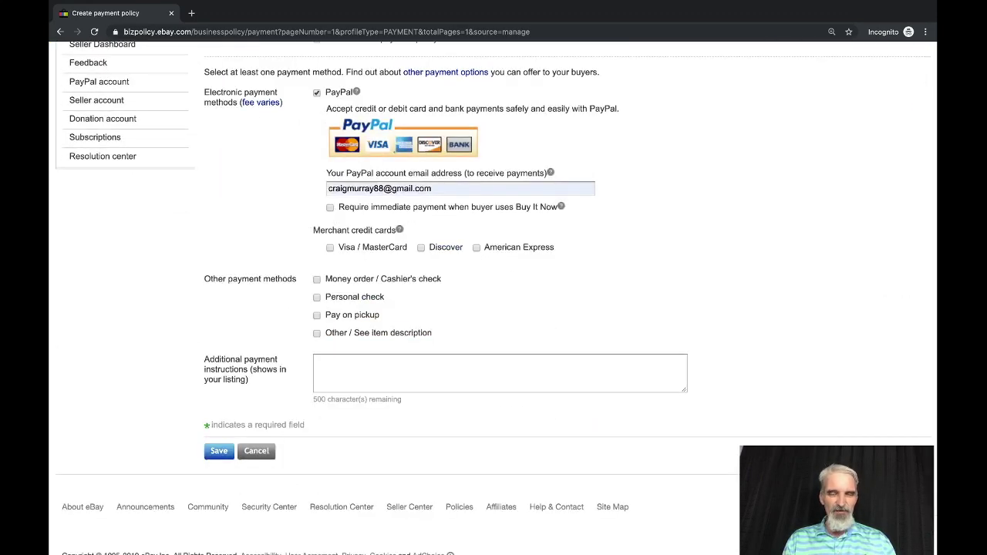
scroll(494, 309, "up", 2)
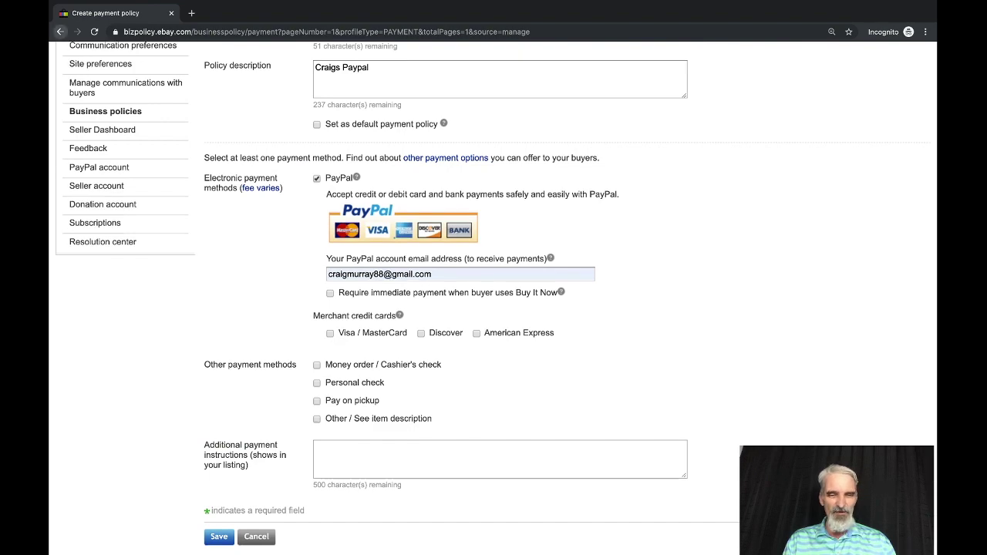
left_click(59, 32)
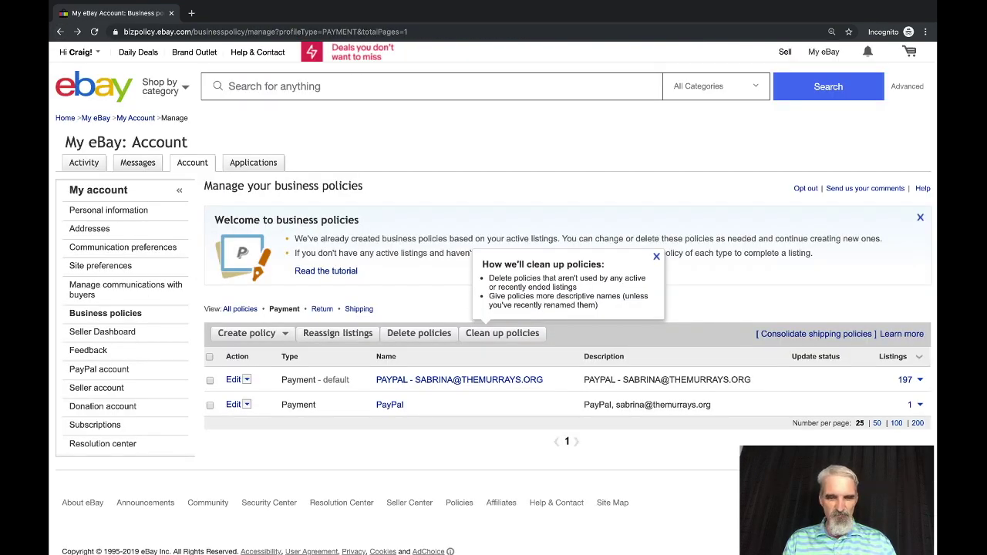
Open the default PayPal payment policy and examine its payment settings.
left_click(459, 380)
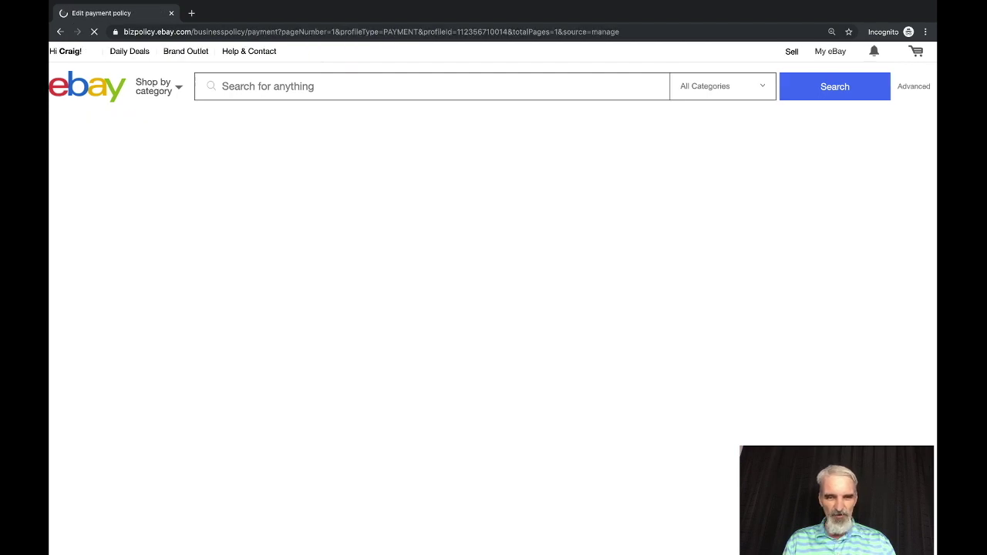
scroll(494, 309, "down", 4)
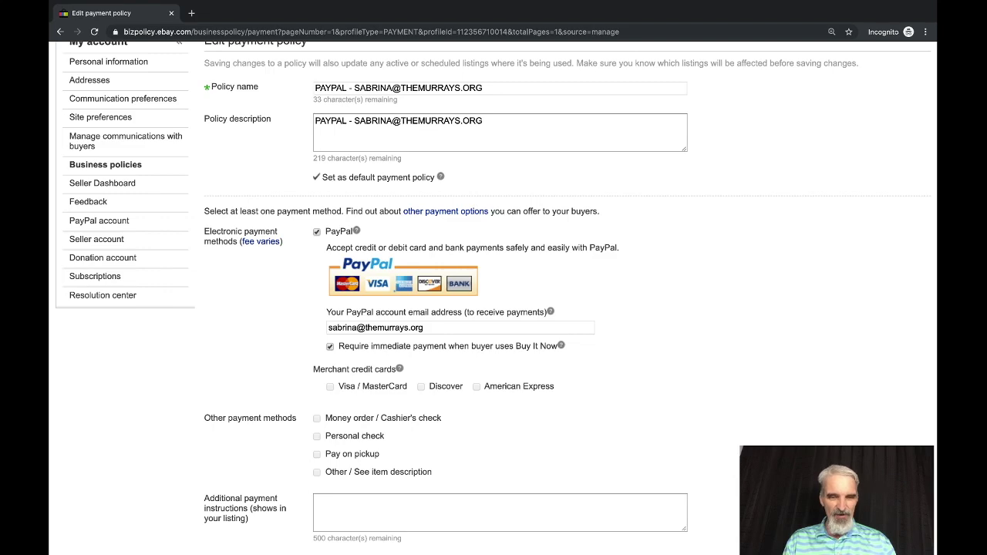
scroll(493, 309, "down", 5)
scroll(494, 309, "up", 7)
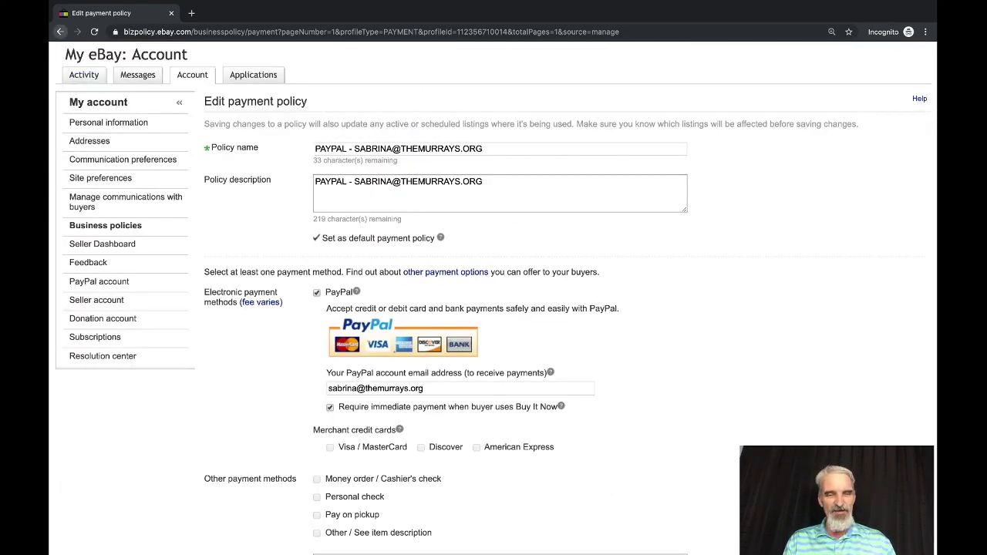
Leave the payment policy without changes and view the active listing that uses the NO Returns policy.
left_click(59, 32)
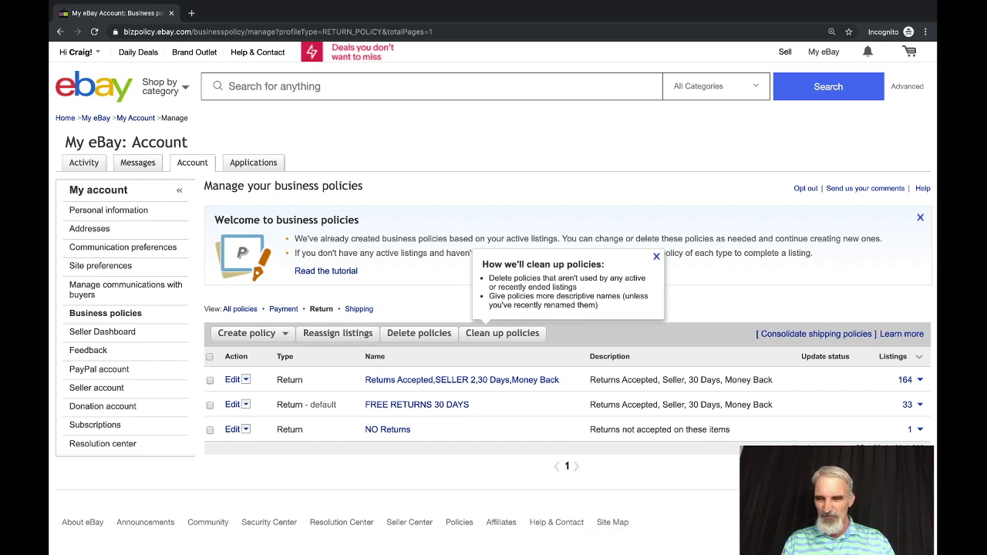
left_click(920, 429)
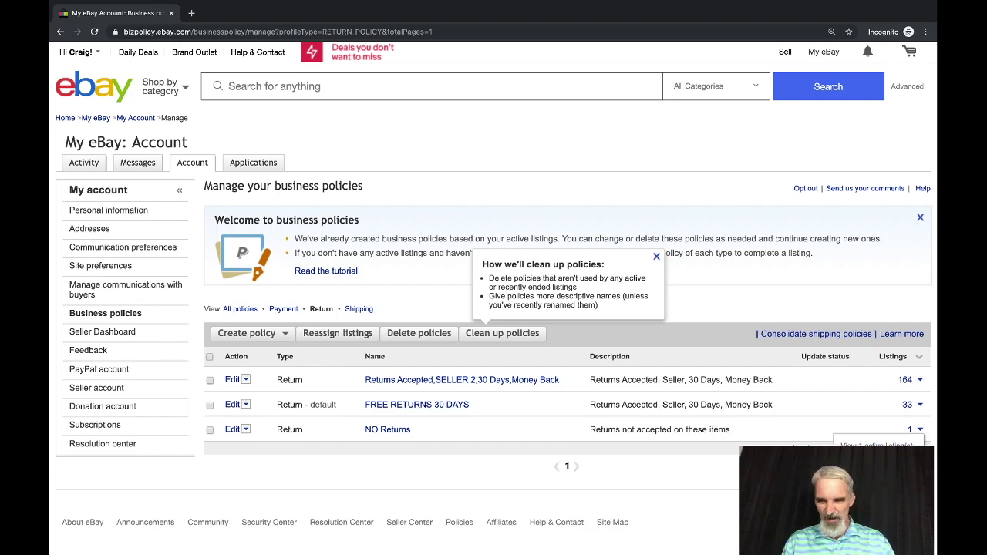
left_click(877, 446)
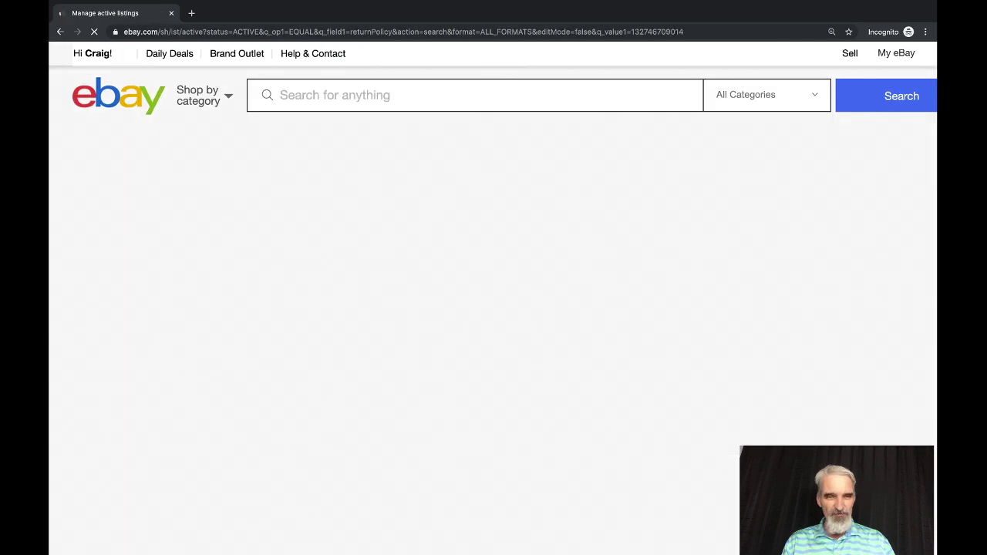
scroll(494, 309, "down", 5)
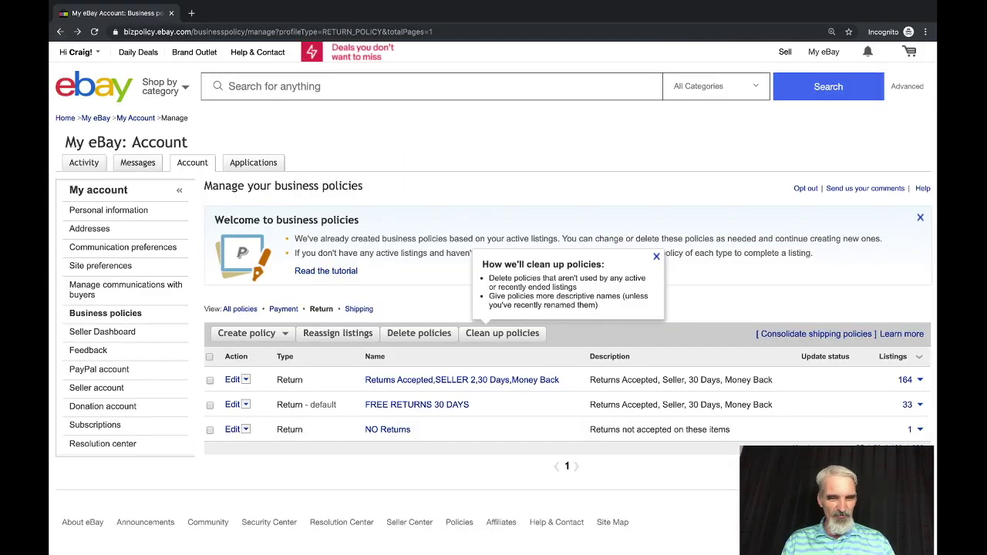
Start creating a return policy and name it "New Returnn Policy".
left_click(247, 333)
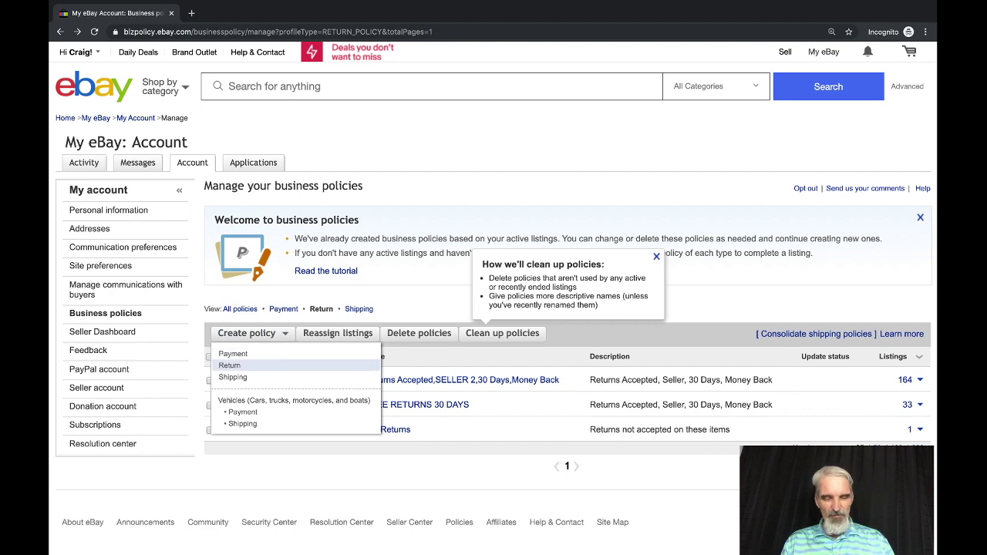
left_click(230, 365)
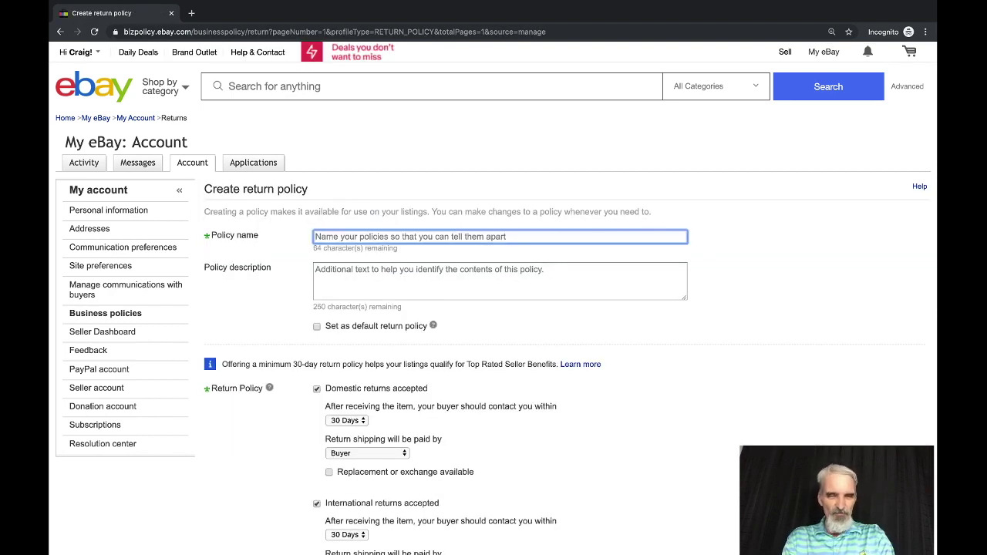
type("New")
key("BackSpace")
key("BackSpace")
key("BackSpace")
type("Ne")
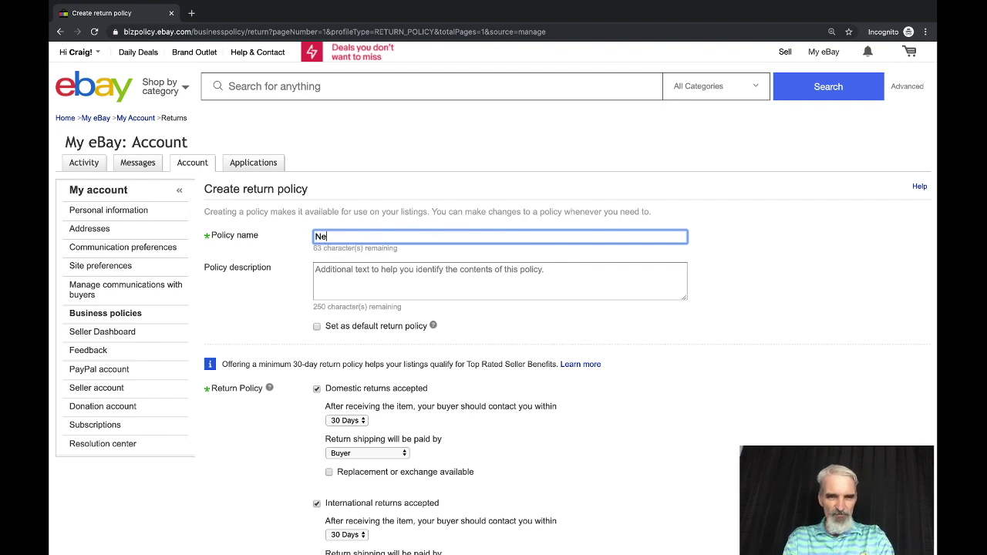
type("w Re")
key("BackSpace")
key("BackSpace")
type("R")
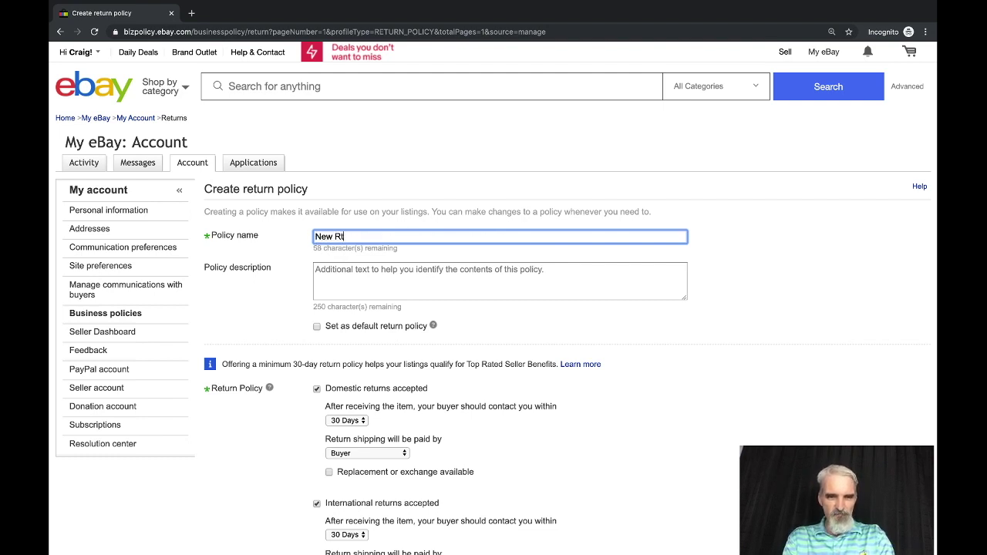
type("eturnn")
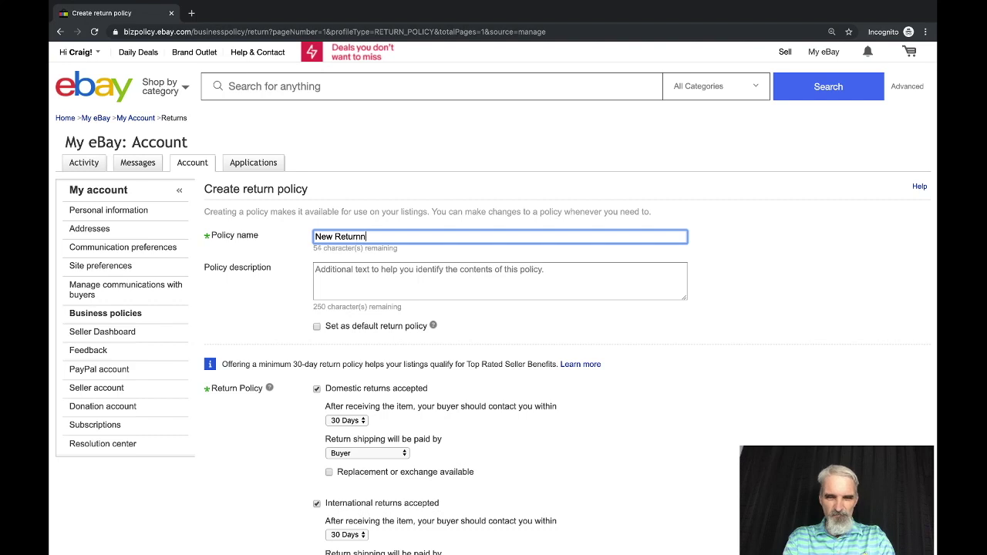
type(" Policy")
key("Tab")
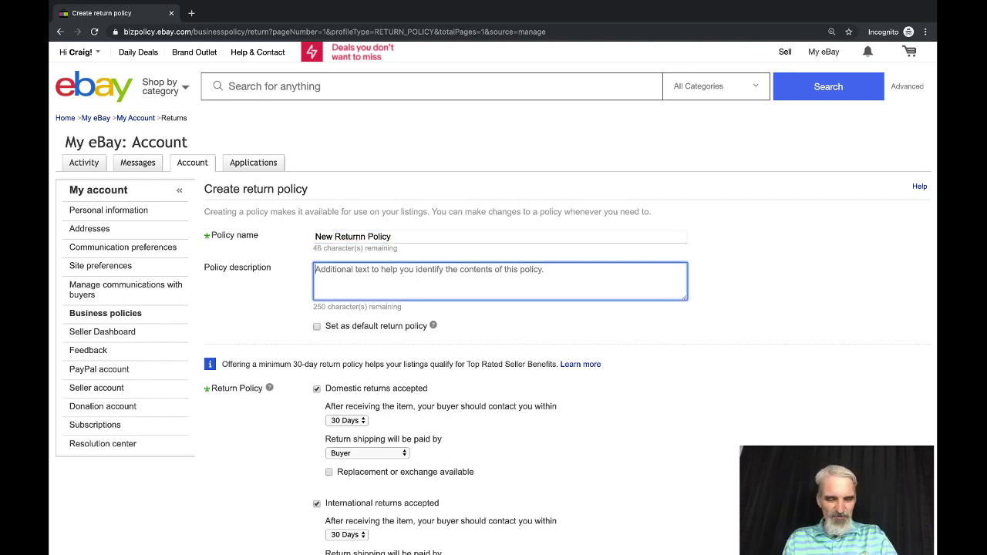
Fill in the return policy description with the account owner's first name and the word Paypal.
key("shift+Tab")
key("shift+Tab")
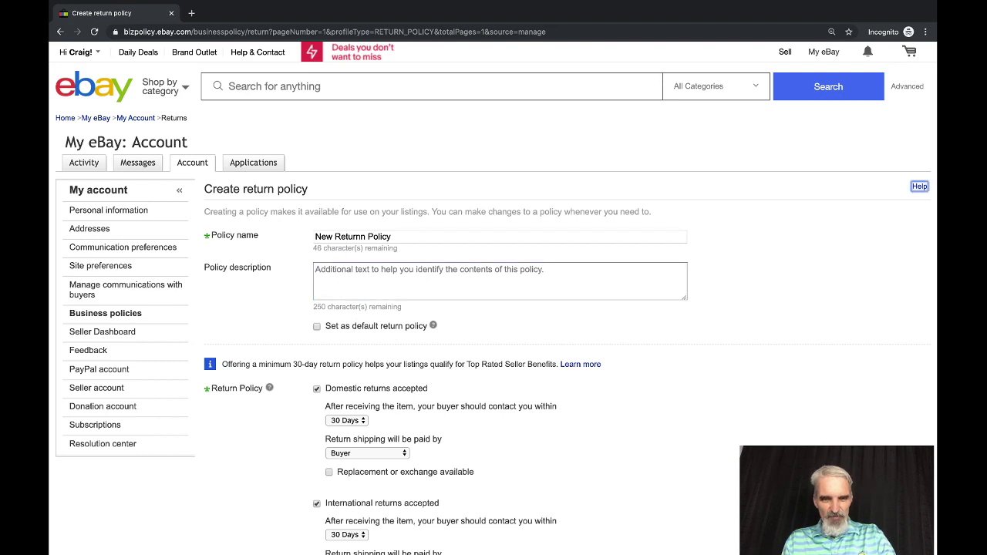
key("Tab")
key("Tab")
type("Craigs Paypal")
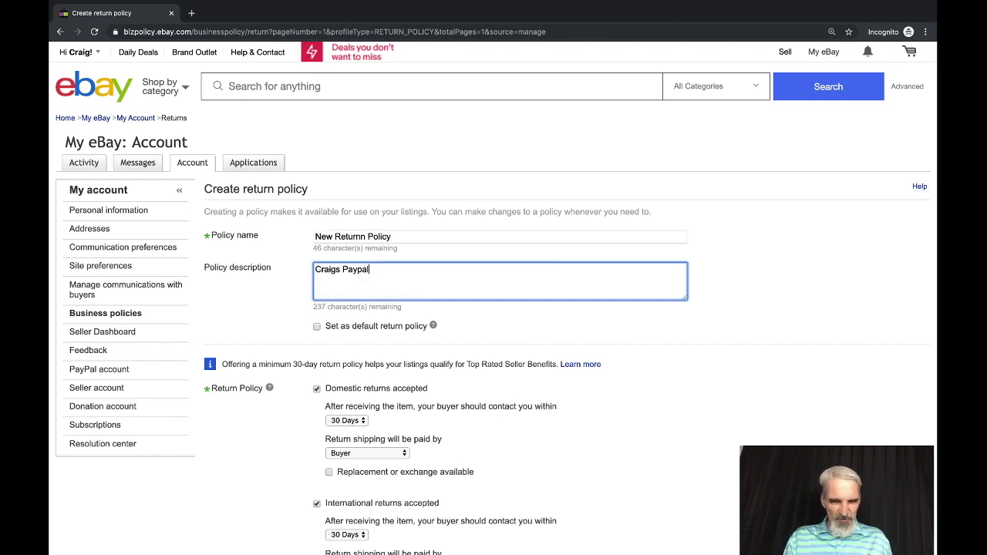
Review the return policy's domestic and international settings, including the domestic return period and return shipping payer choices.
scroll(494, 300, "down", 1)
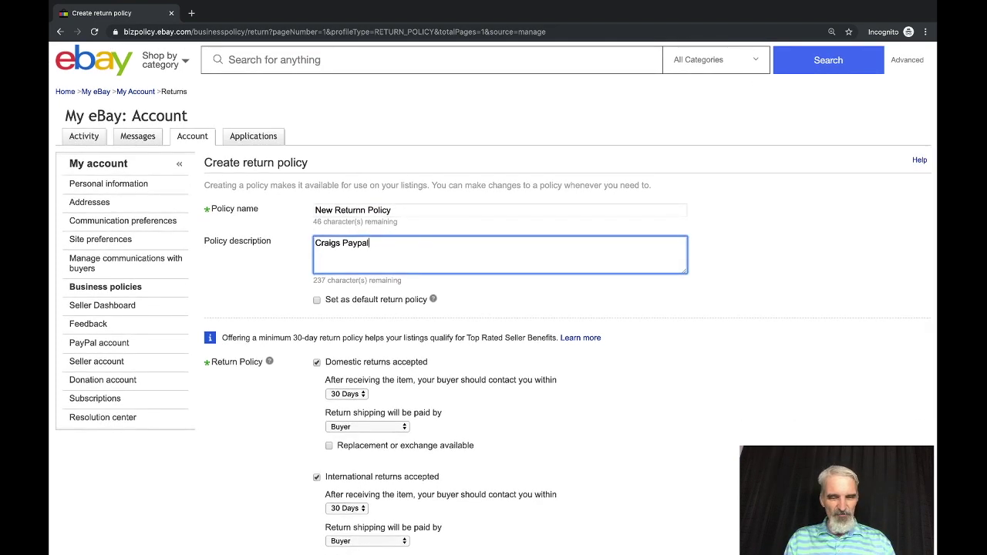
scroll(494, 301, "down", 2)
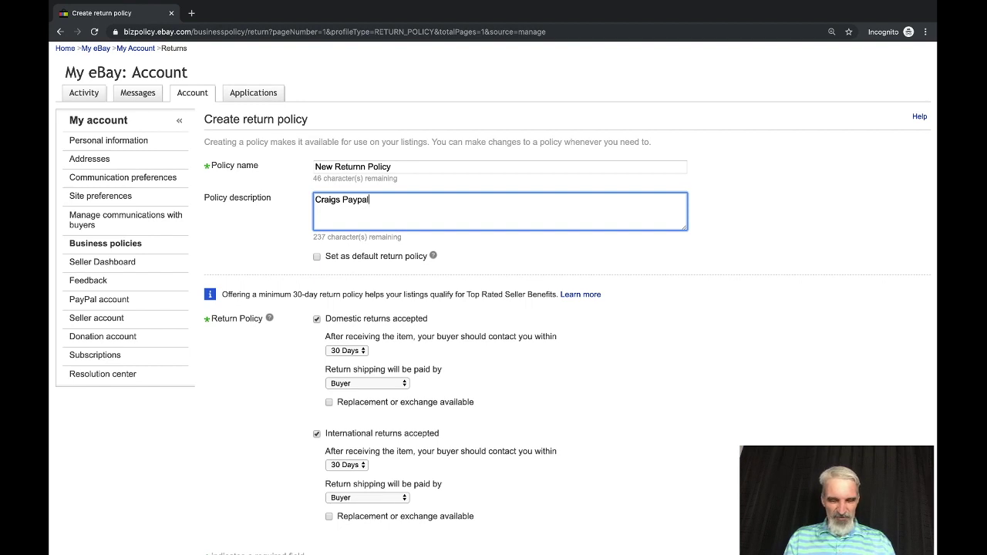
left_click(347, 350)
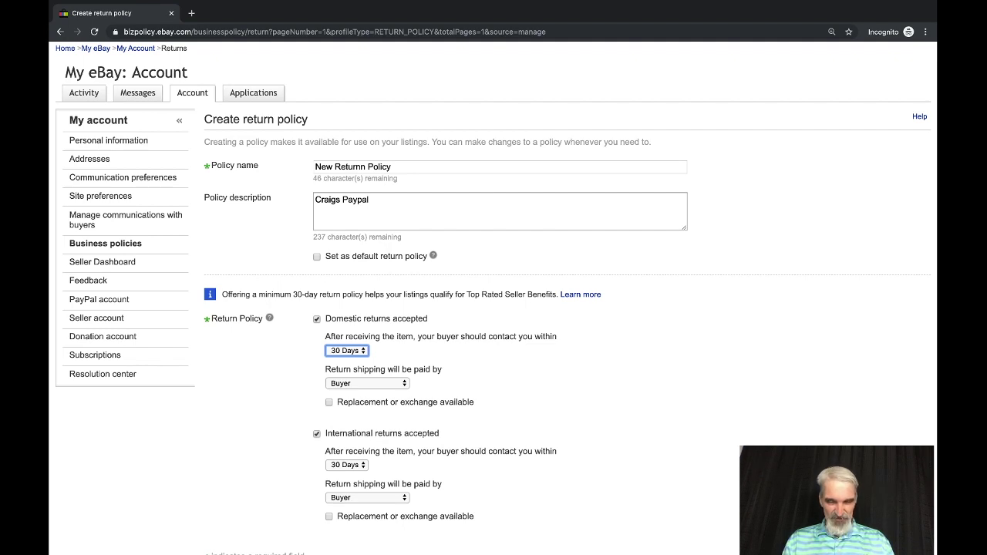
left_click(367, 384)
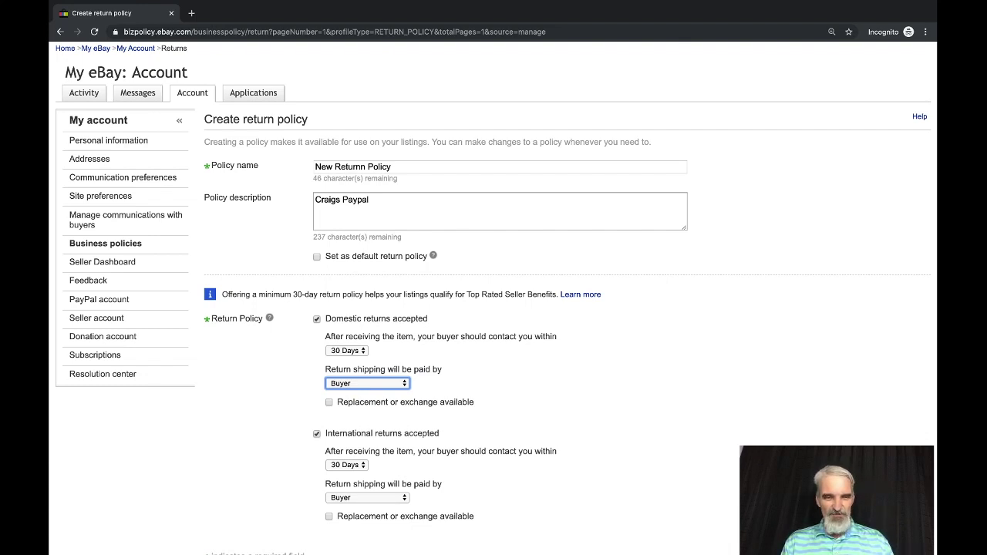
scroll(494, 301, "down", 2)
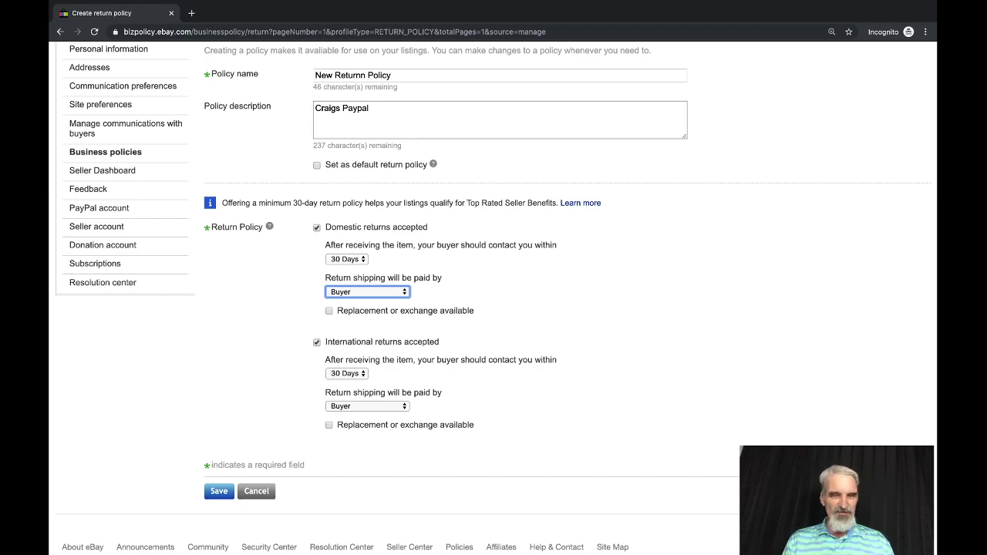
scroll(494, 294, "up", 2)
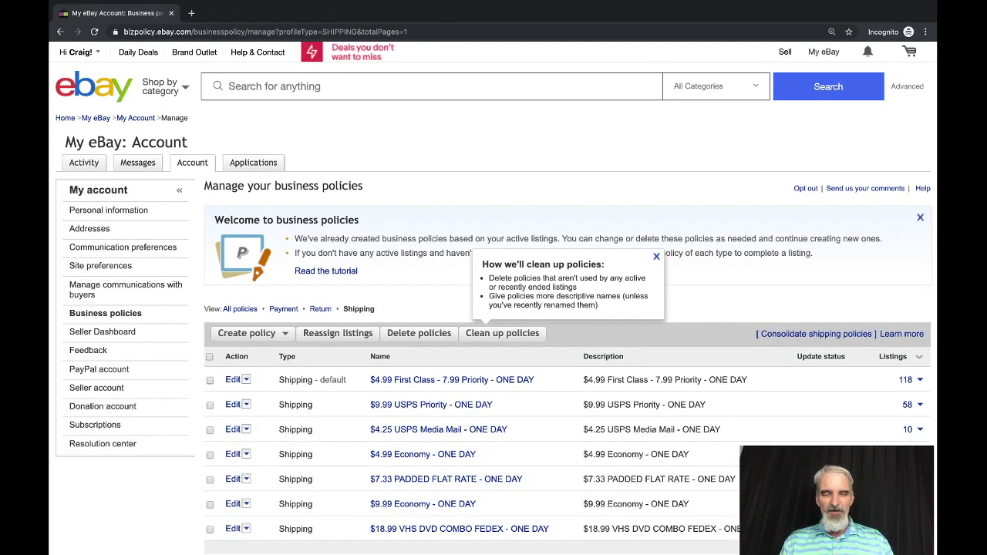
Open the default $4.99 First Class - 7.99 Priority shipping policy and check its U.S. shipping cost type and handling time choices.
scroll(494, 308, "down", 1)
scroll(493, 308, "down", 1)
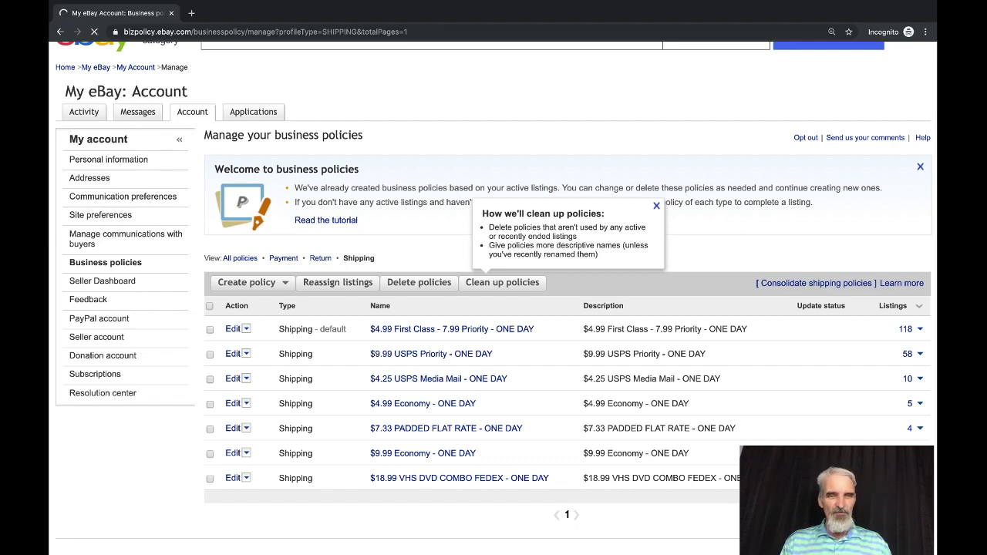
scroll(494, 308, "down", 1)
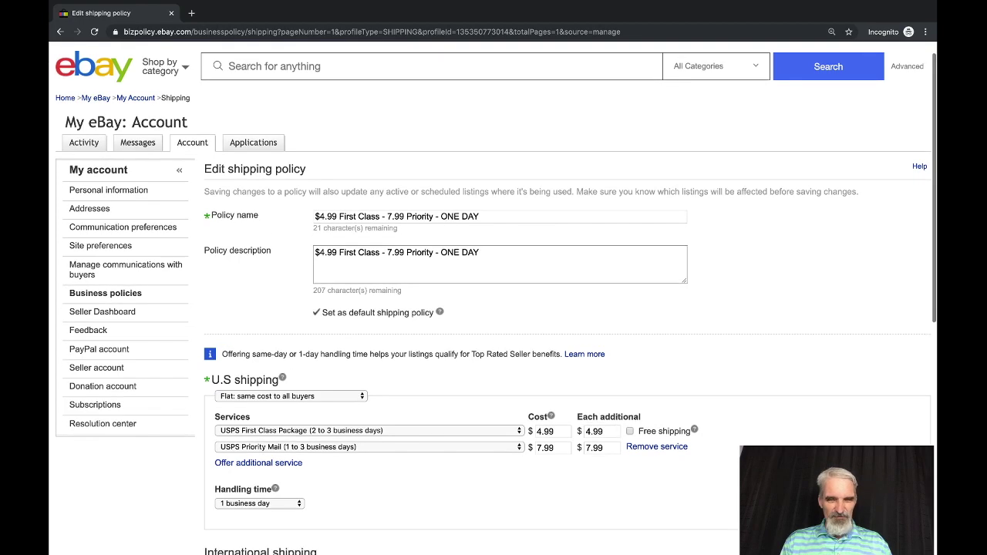
scroll(493, 308, "down", 2)
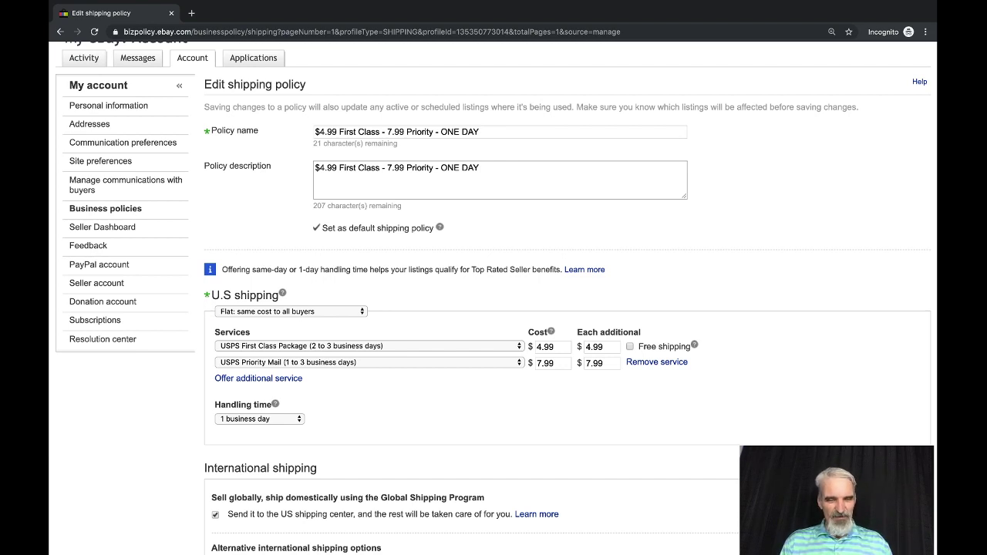
left_click(291, 311)
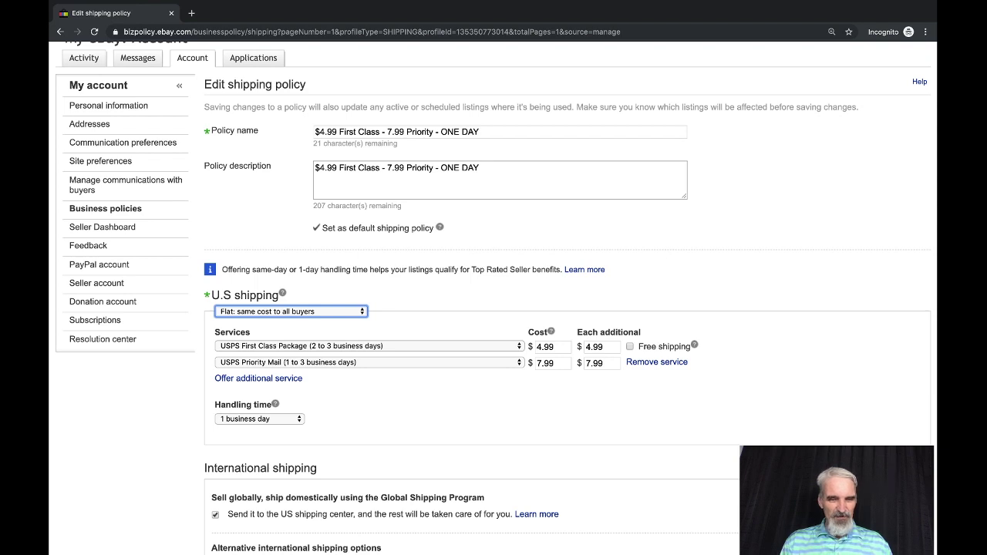
scroll(494, 293, "down", 1)
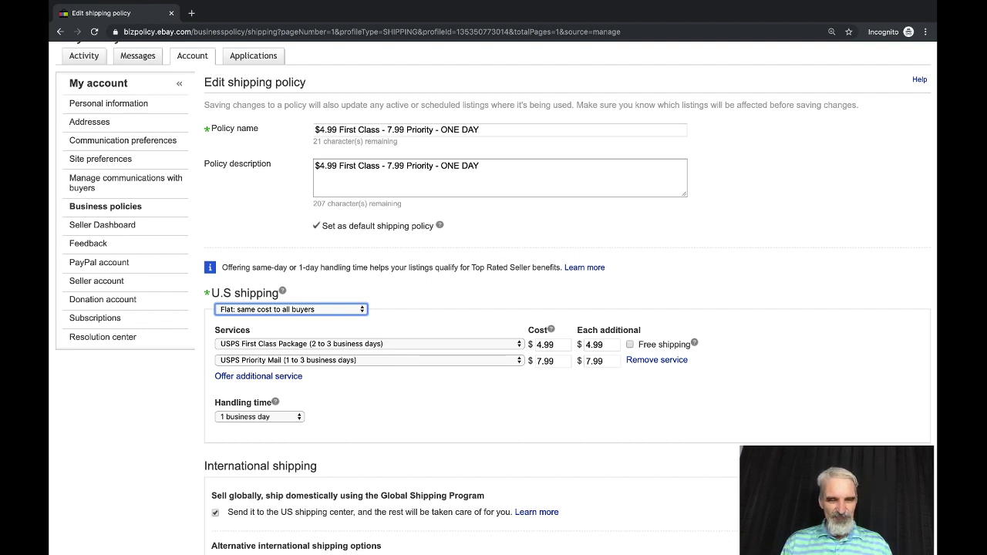
scroll(496, 298, "down", 2)
left_click(259, 370)
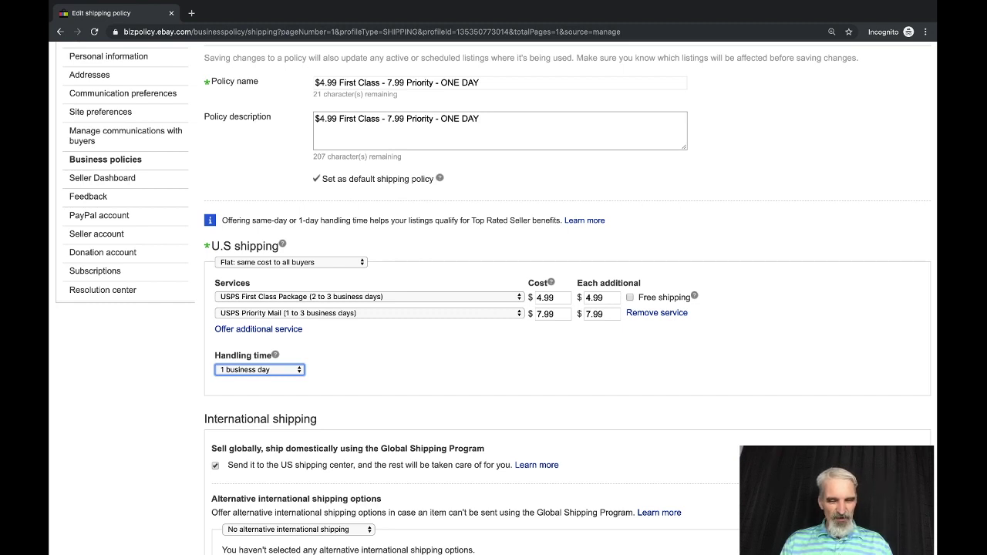
Examine the default shipping policy's international options, rate tables and excluded locations, and return to the shipping policies without saving.
scroll(494, 309, "down", 2)
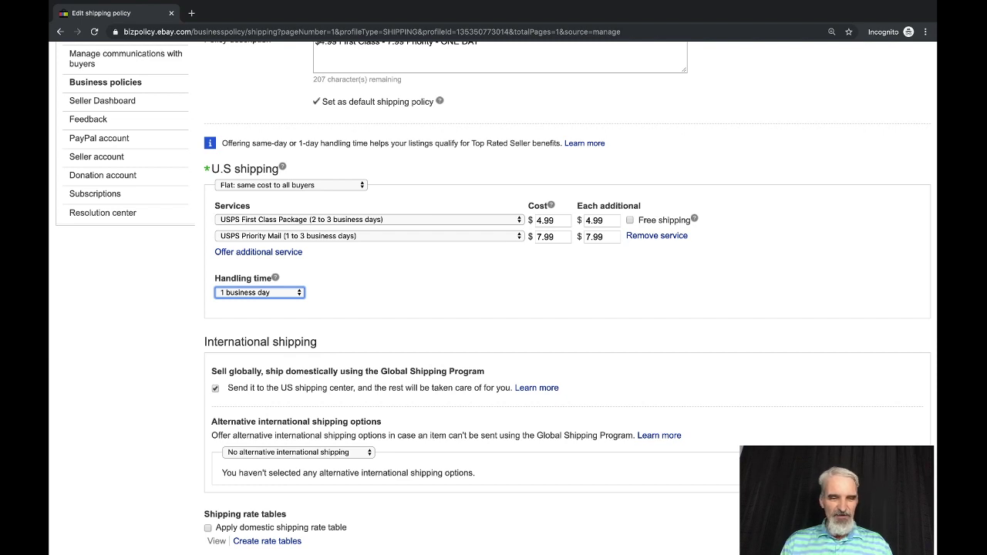
scroll(494, 308, "down", 2)
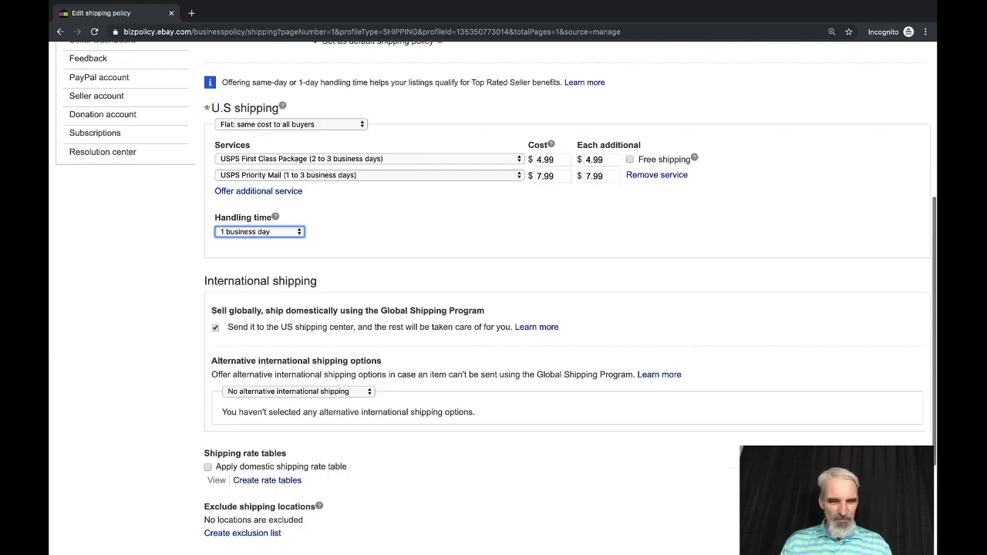
left_click(298, 389)
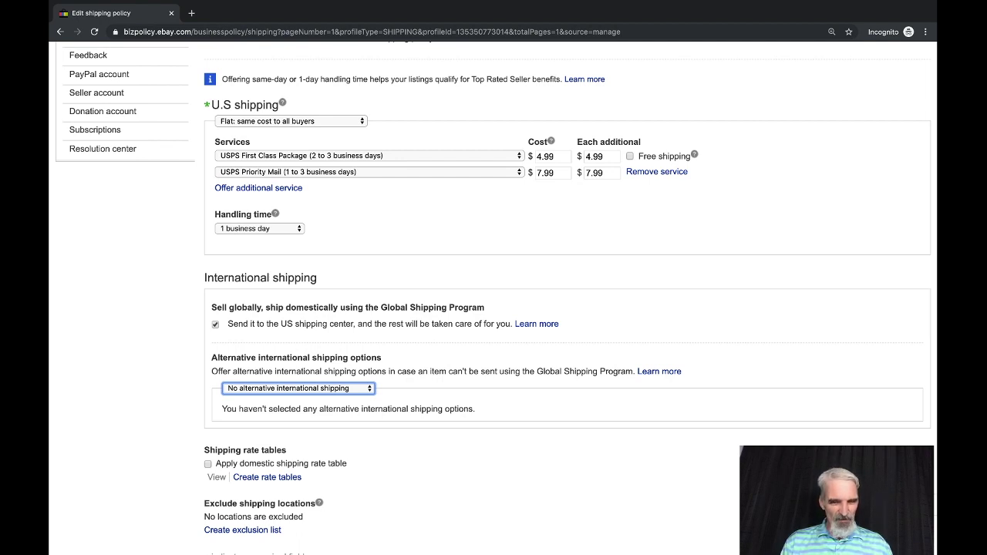
scroll(494, 308, "down", 3)
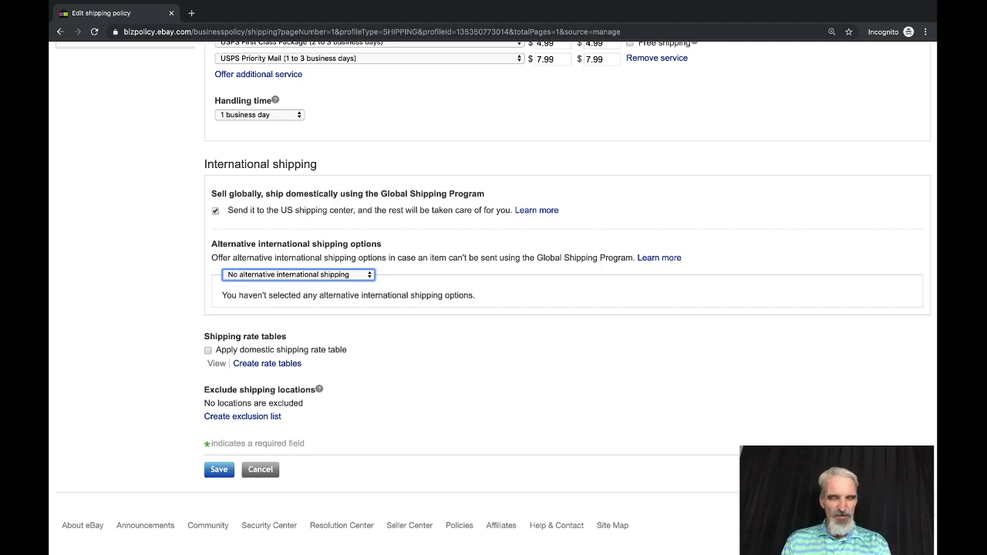
scroll(494, 299, "up", 5)
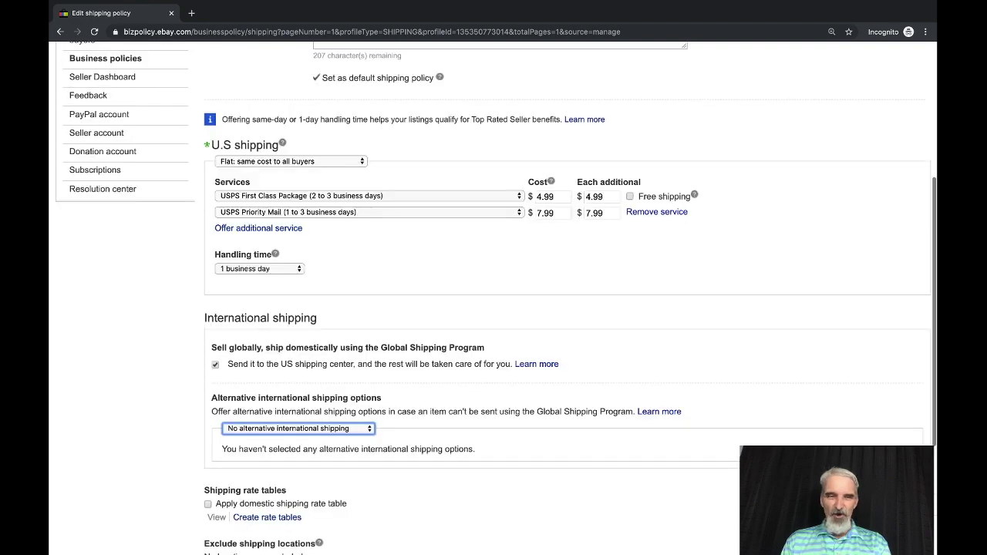
scroll(493, 298, "up", 1)
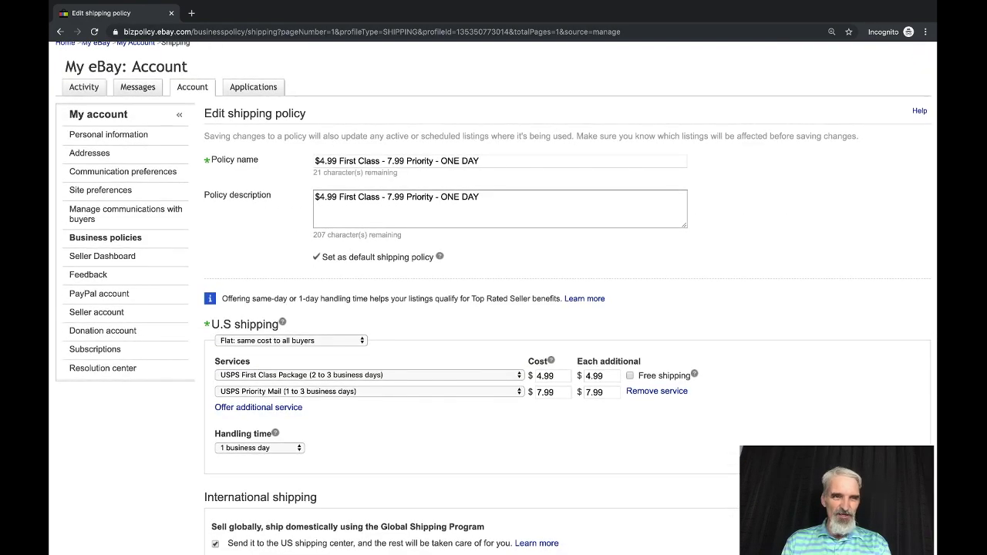
key("alt+Left")
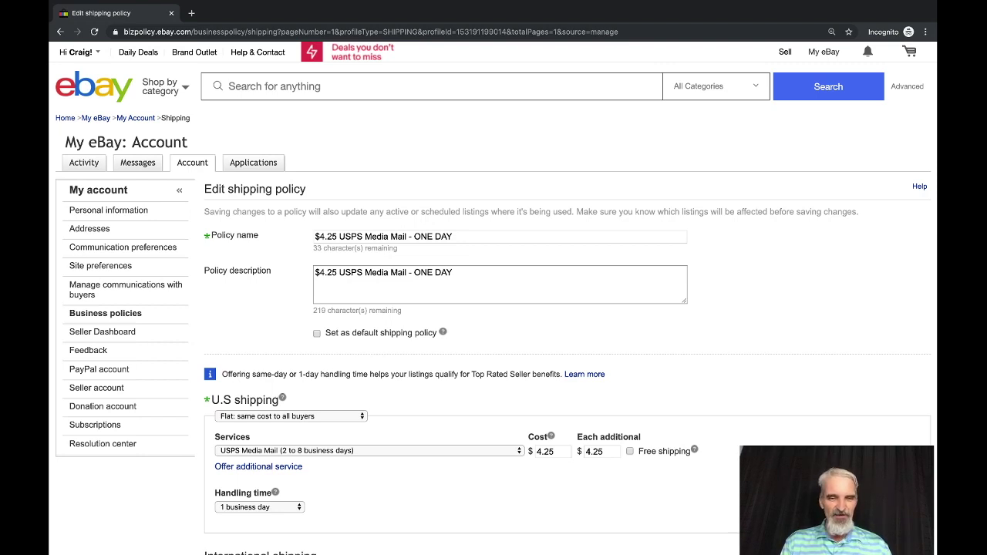
Examine the $4.25 USPS Media Mail, $4.99 Economy and $9.99 Economy shipping policies, and return to the shipping policies list.
scroll(124, 85, "down", 5)
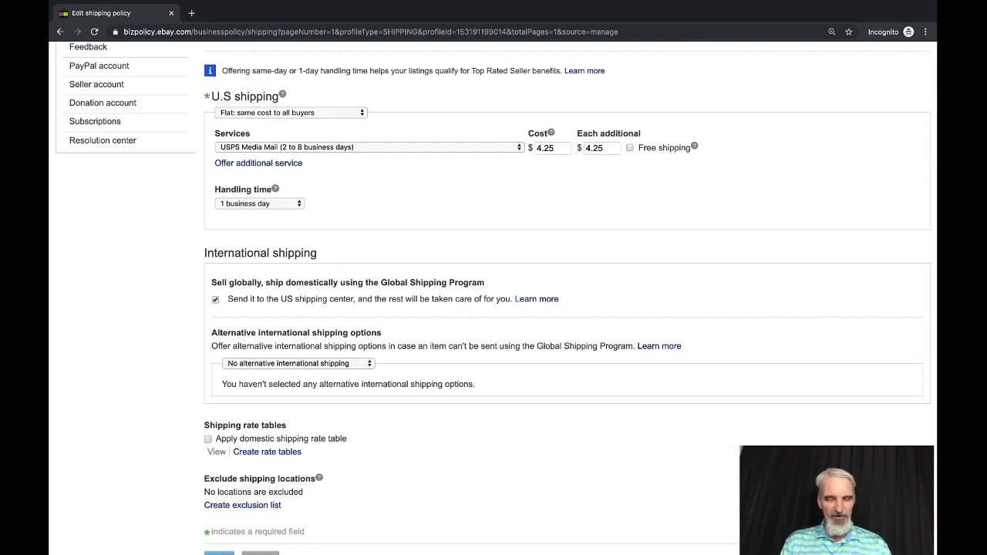
left_click(60, 32)
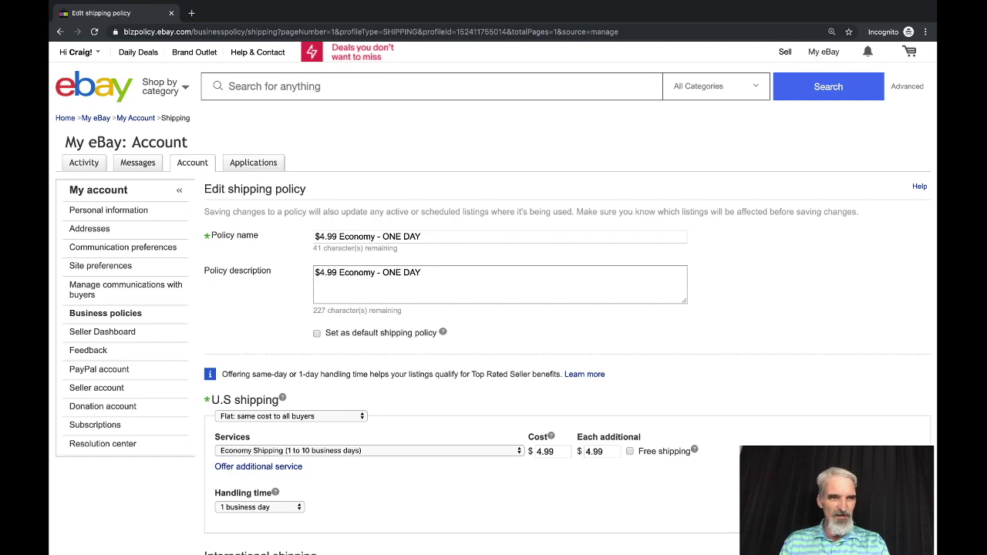
key("alt+Left")
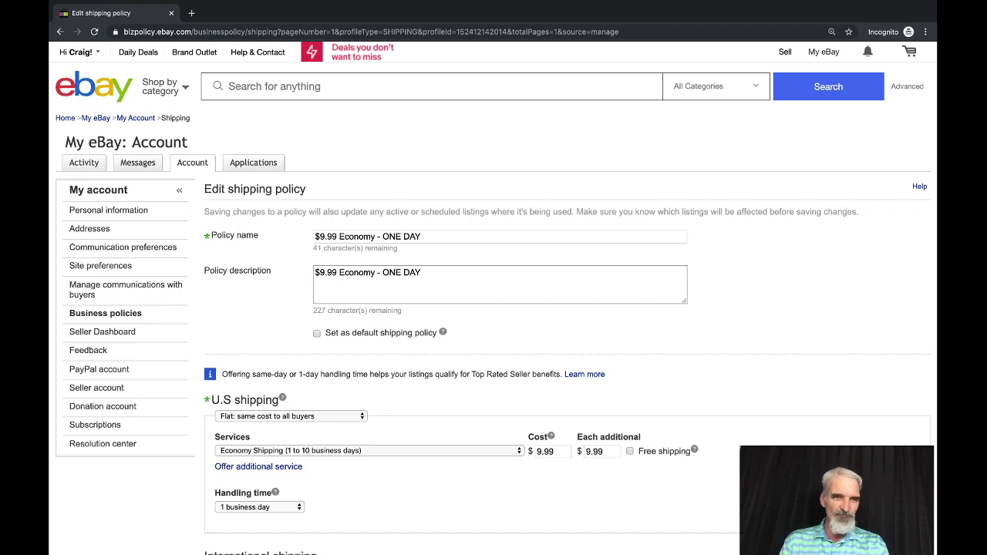
key("alt+Left")
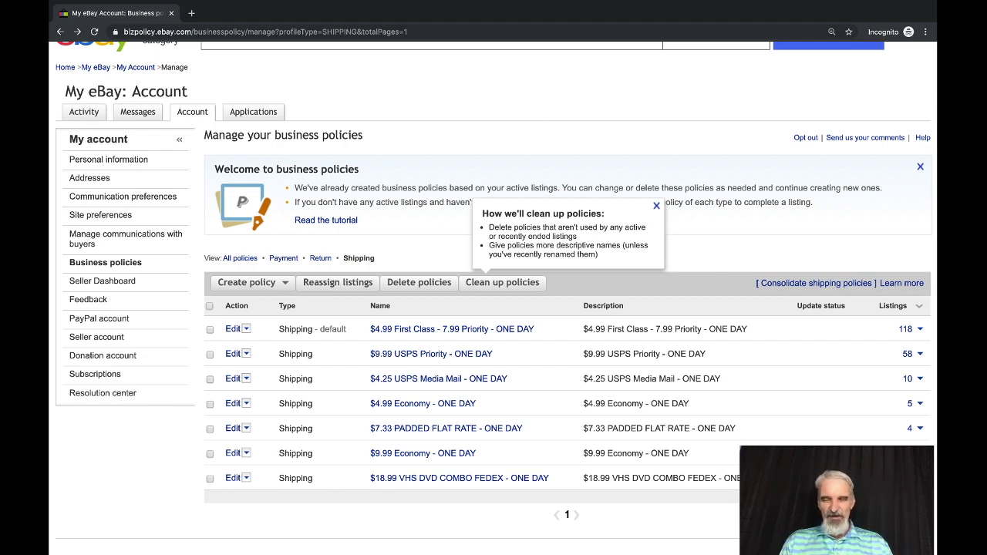
Open the $18.99 VHS DVD COMBO FEDEX shipping policy and check its U.S. service cost.
key("super+r")
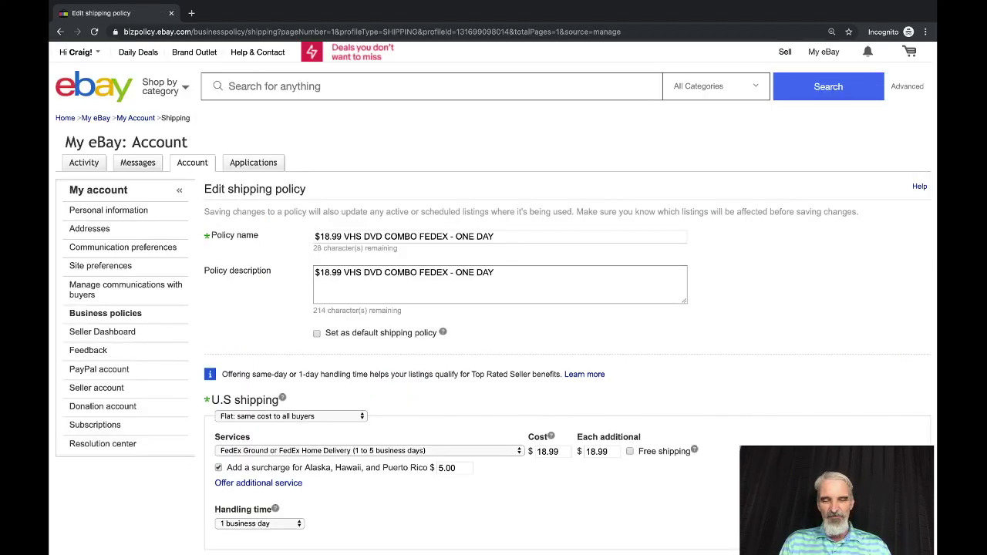
double_click(547, 452)
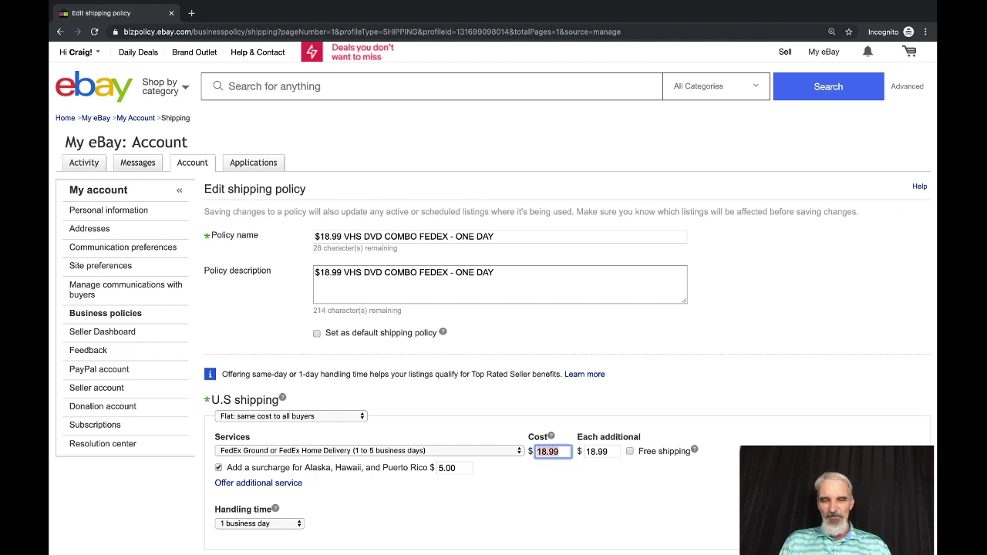
key("Tab")
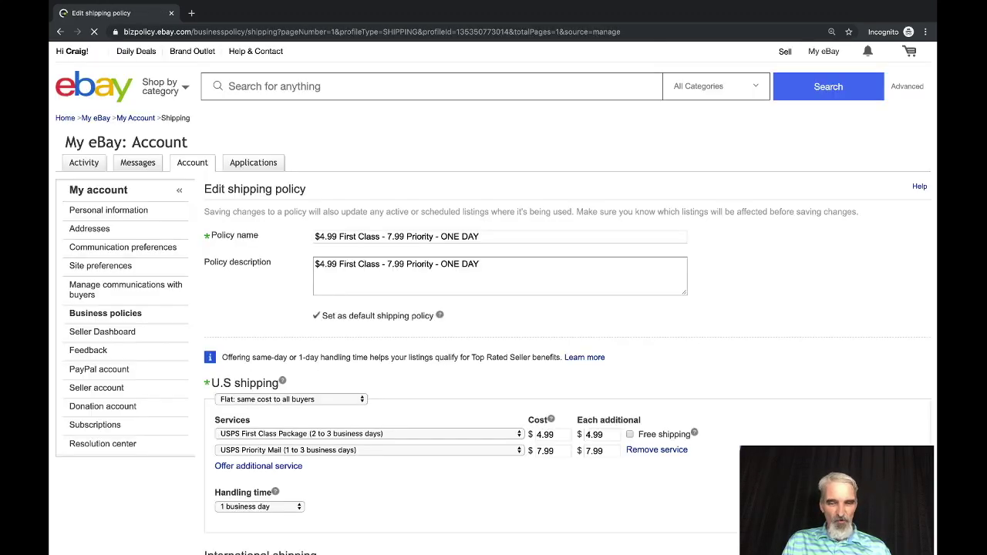
In the default shipping policy, set the First Class cost to 5.25 and the Priority Mail cost to 8.50, and leave without saving.
double_click(546, 452)
type("5.25")
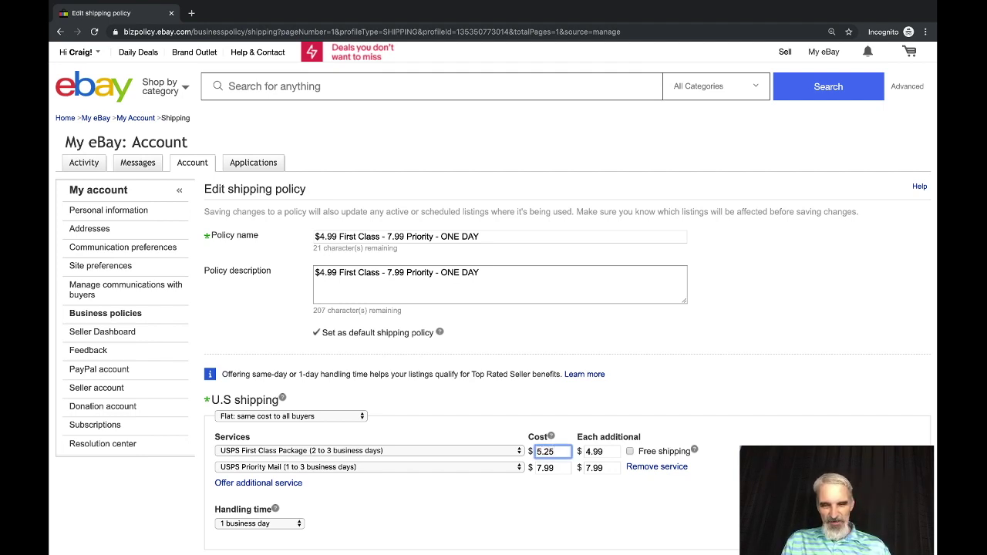
double_click(545, 468)
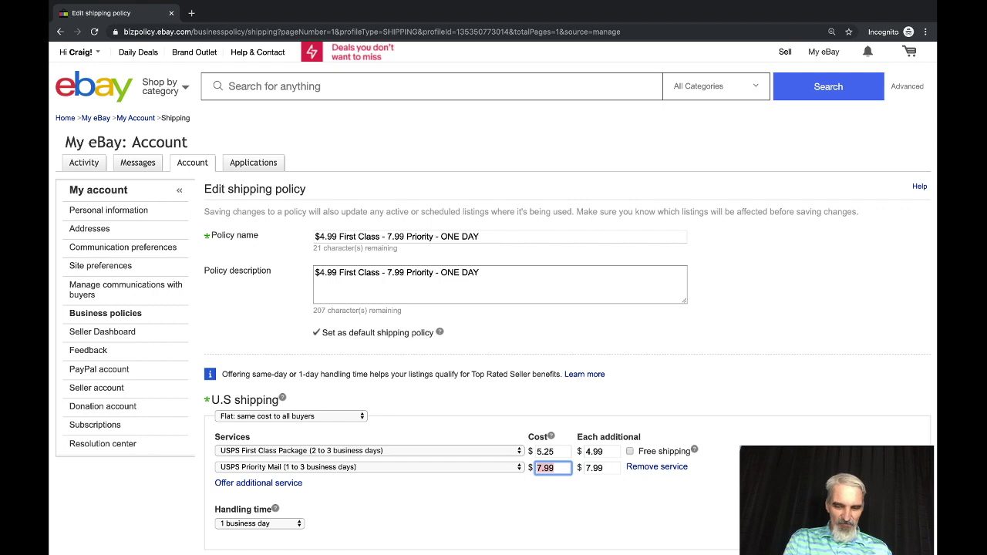
type("8.50")
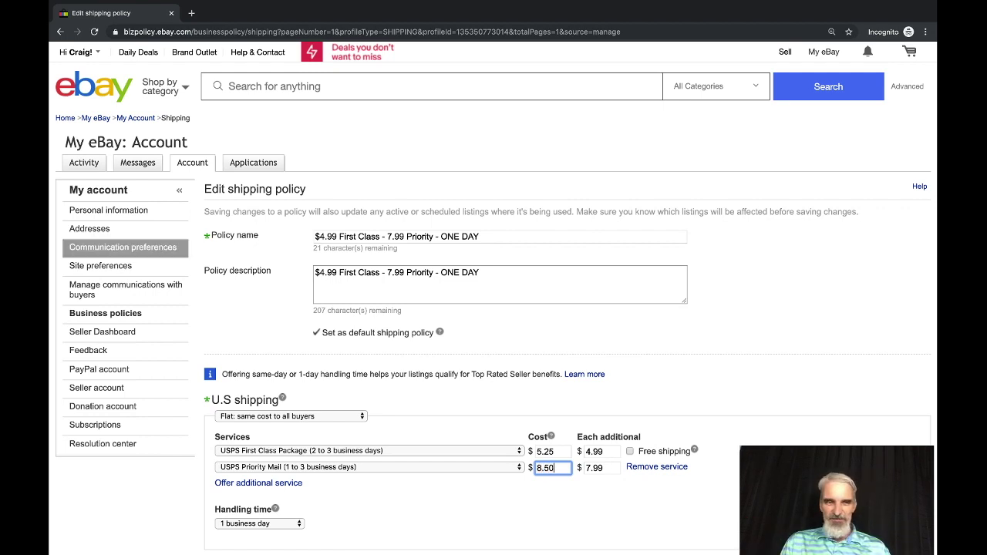
key("alt+Left")
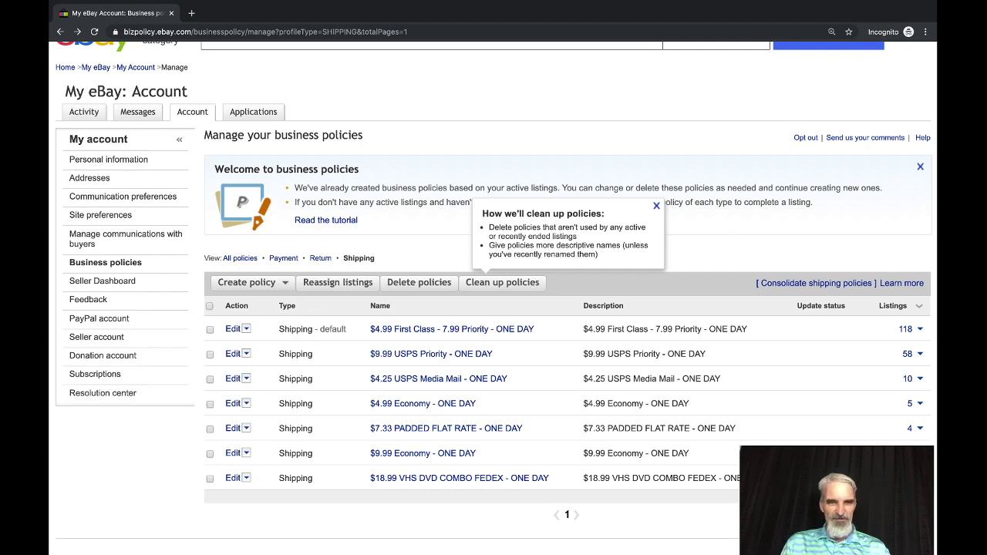
Open the default payment policy, check its PayPal account email field, and return to the shipping policies without saving.
key("ctrl+r")
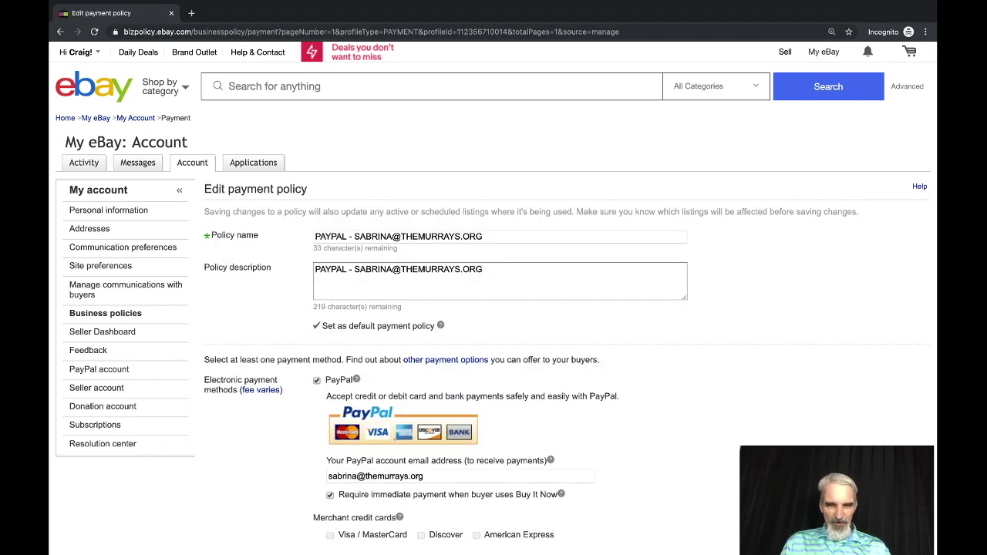
left_click(459, 476)
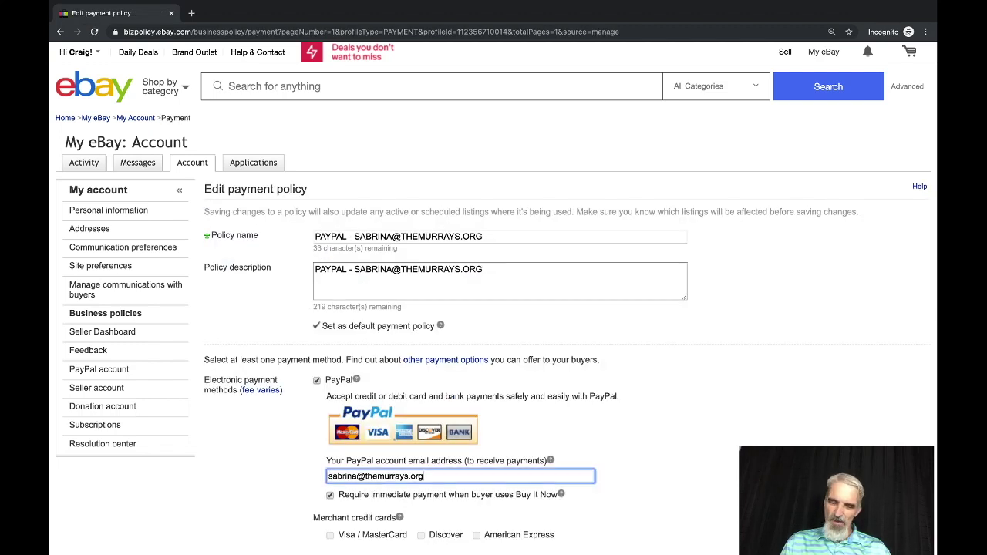
key("ctrl+a")
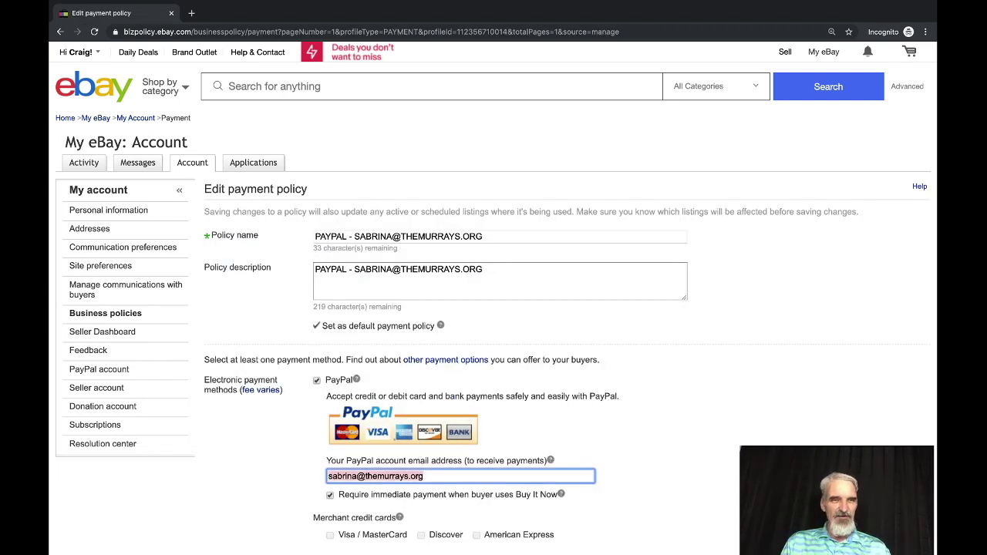
left_click(60, 31)
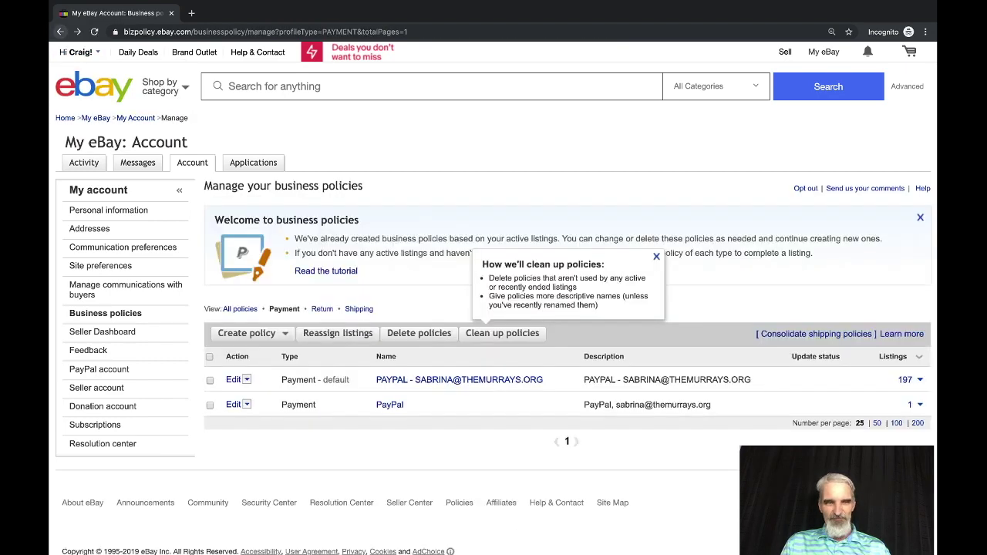
left_click(60, 32)
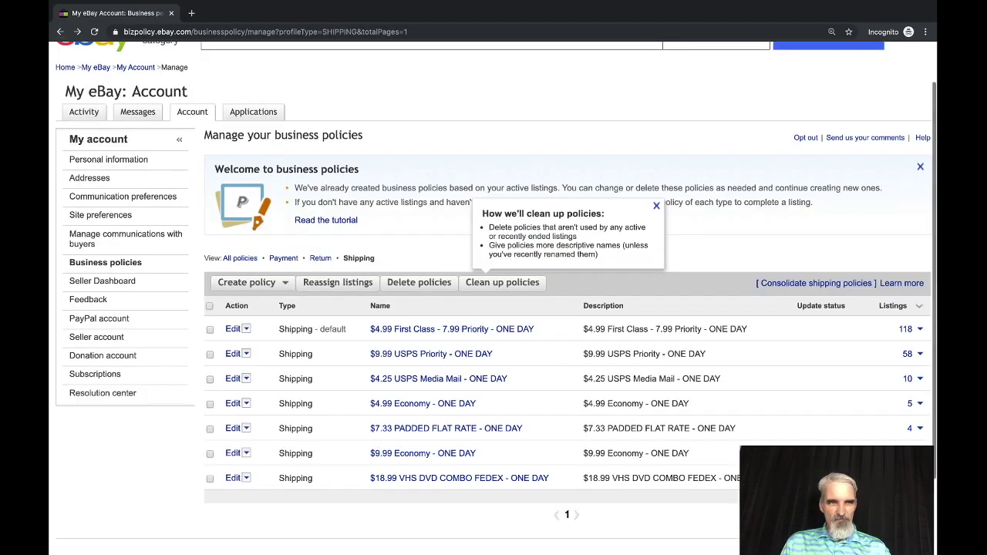
Return to the payment policies list and run the clean-up of the business policies.
left_click(77, 31)
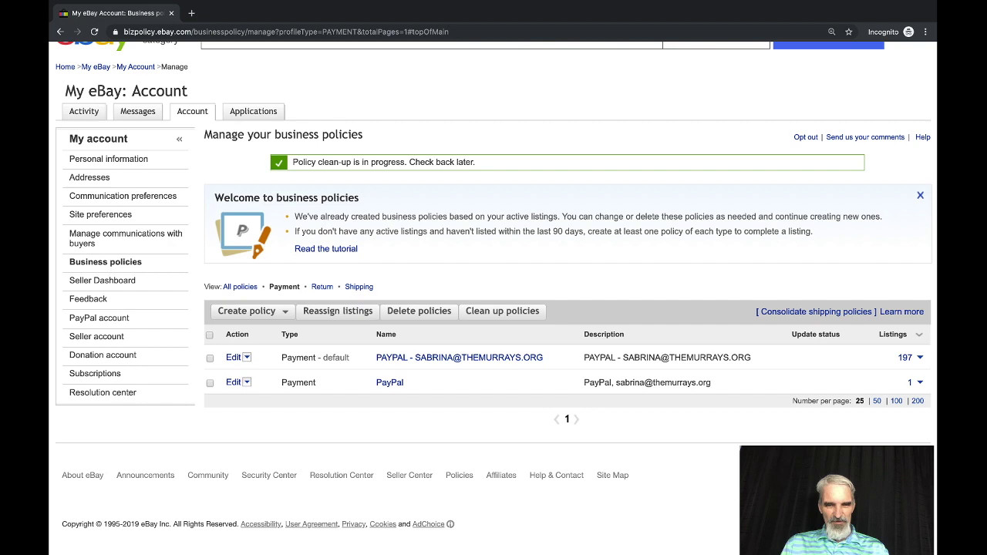
left_click(502, 311)
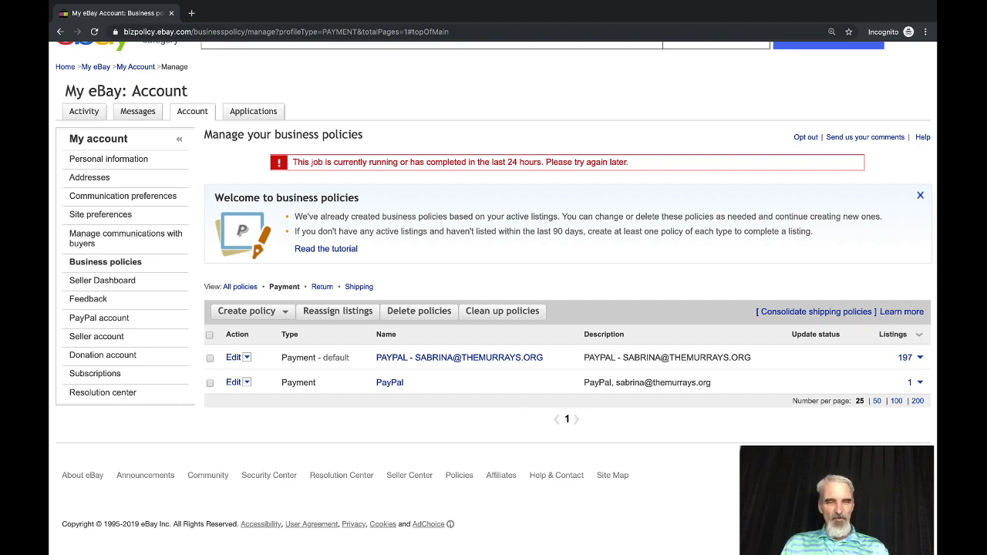
Show the shipping policies and view the available actions for the $9.99 USPS Priority policy.
left_click(359, 286)
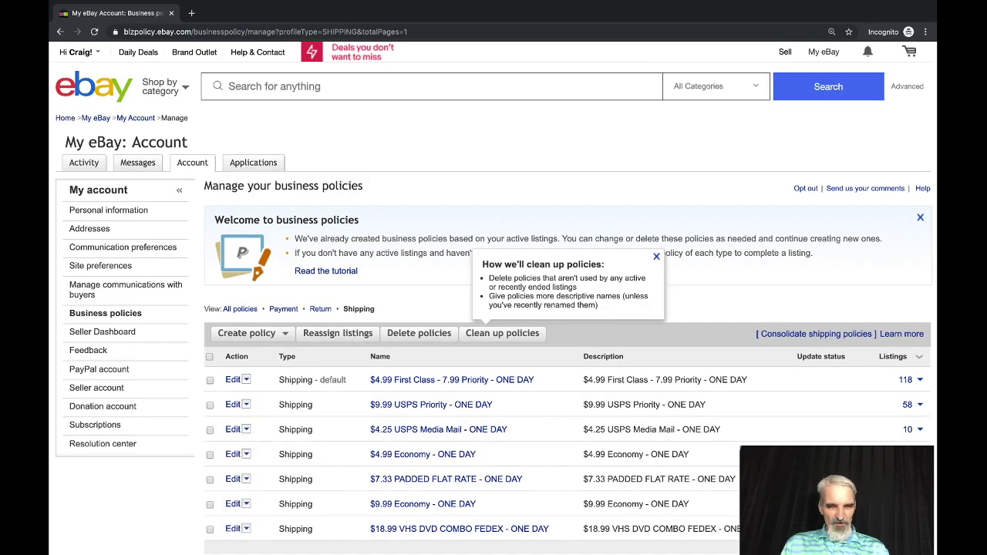
left_click(247, 404)
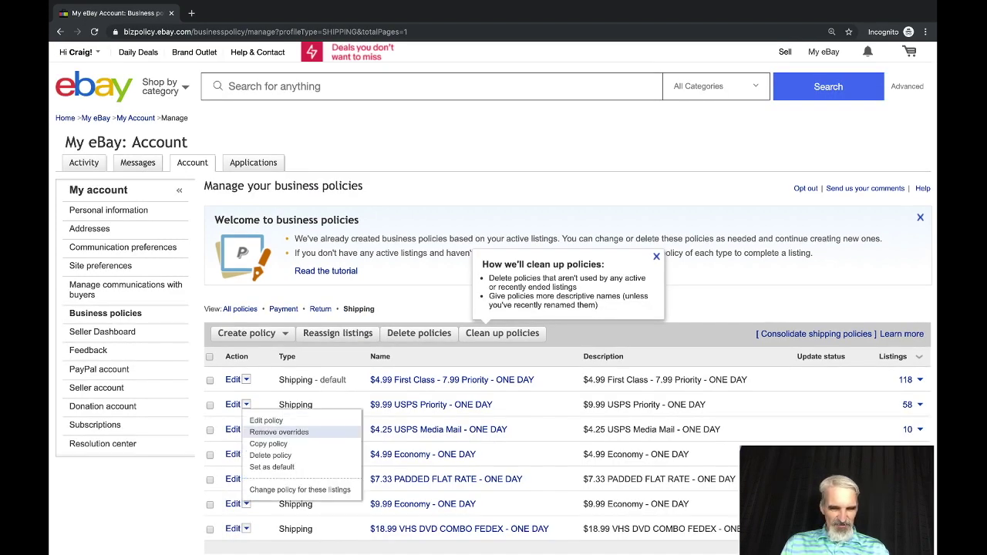